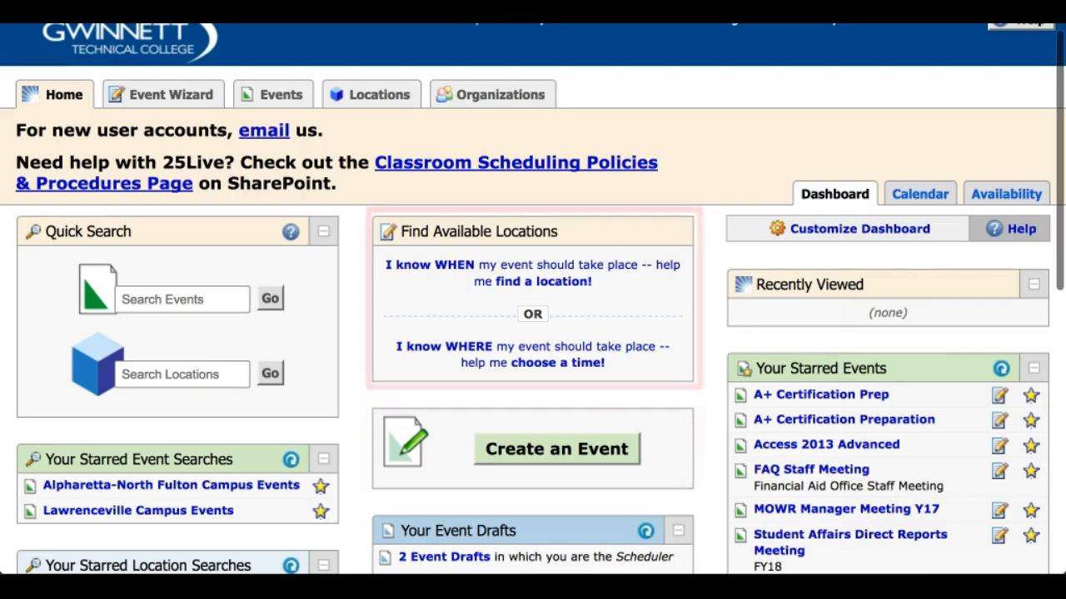
Look over the dashboard's location finder, event drafts, starred searches and starred locations.
{"action": "scroll", "coordinate": [533, 300], "scroll_direction": "down", "scroll_amount": 1}
{"action": "scroll", "coordinate": [532, 300], "scroll_direction": "down", "scroll_amount": 3}
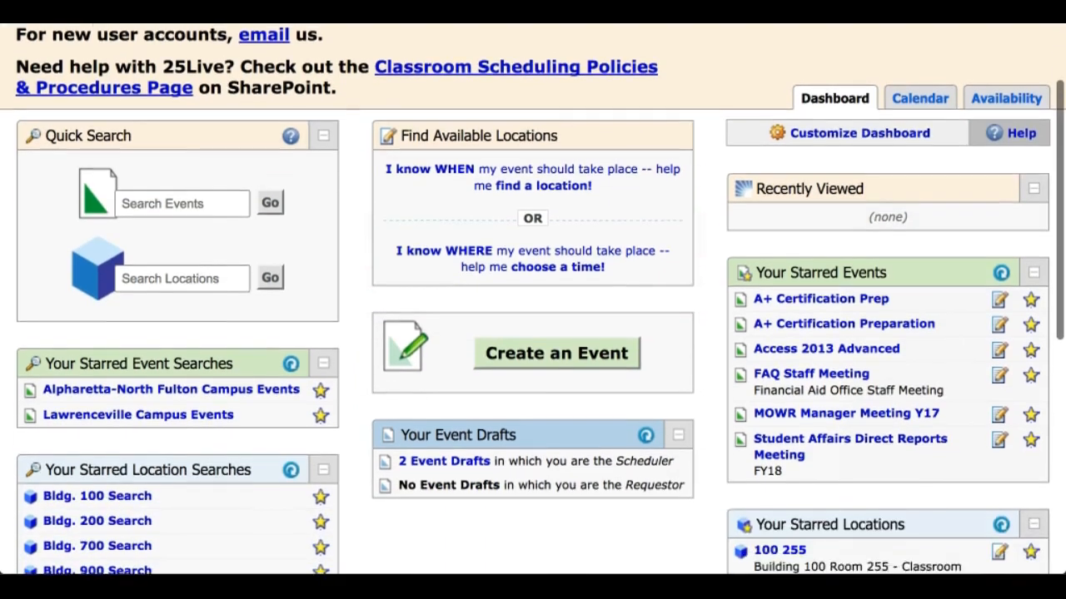
{"action": "scroll", "coordinate": [532, 299], "scroll_direction": "down", "scroll_amount": 3}
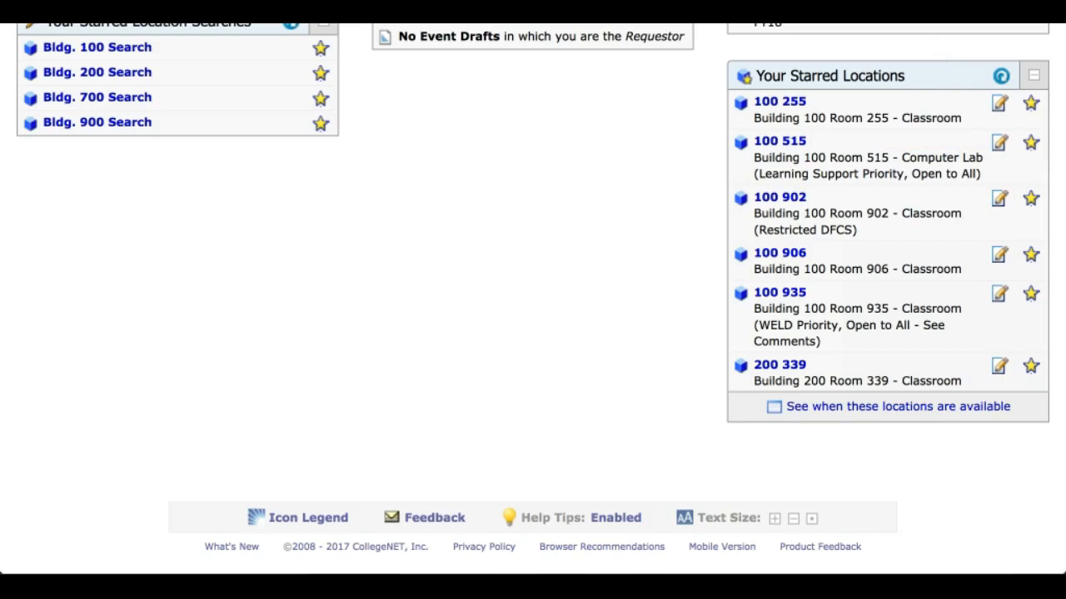
{"action": "scroll", "coordinate": [532, 300], "scroll_direction": "up", "scroll_amount": 6}
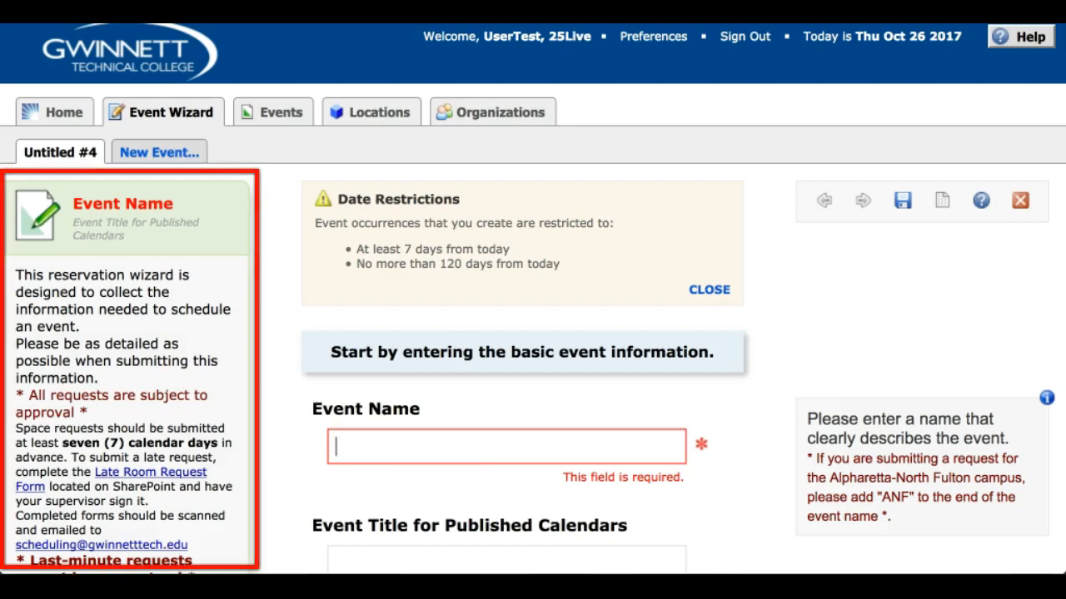
Review the new event form's instructions, date restrictions, navigation controls and required basic information fields.
{"action": "scroll", "coordinate": [341, 491], "scroll_direction": "down", "scroll_amount": 1}
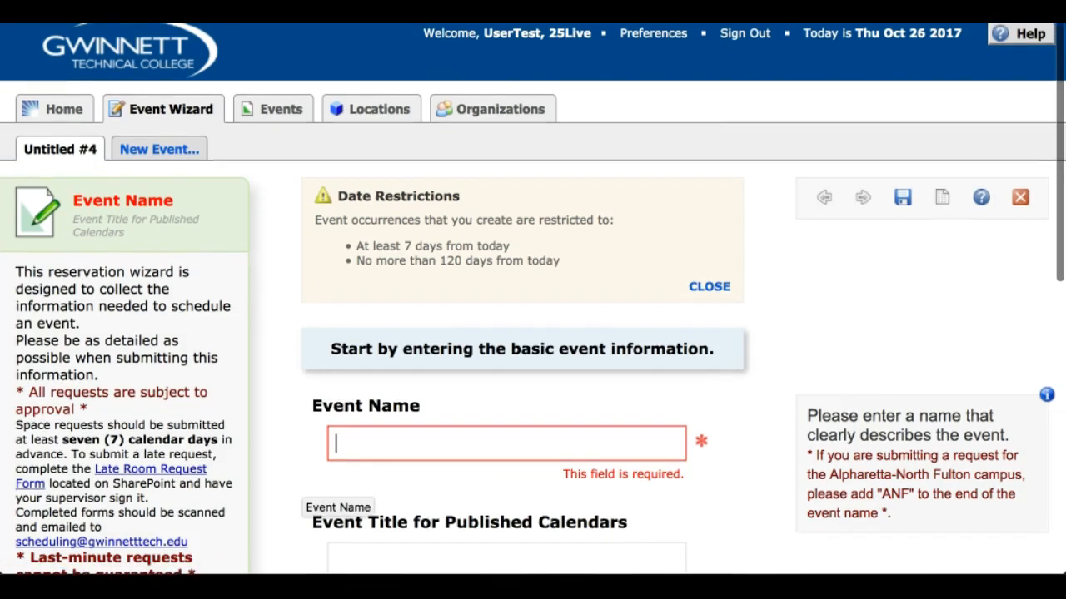
{"action": "scroll", "coordinate": [341, 491], "scroll_direction": "down", "scroll_amount": 3}
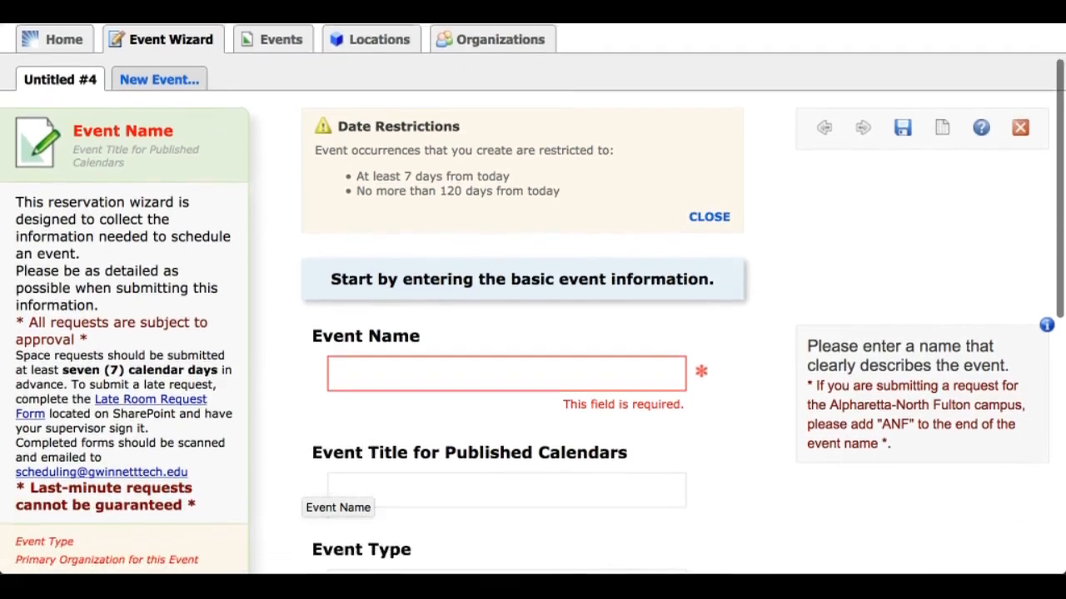
{"action": "scroll", "coordinate": [533, 300], "scroll_direction": "down", "scroll_amount": 1}
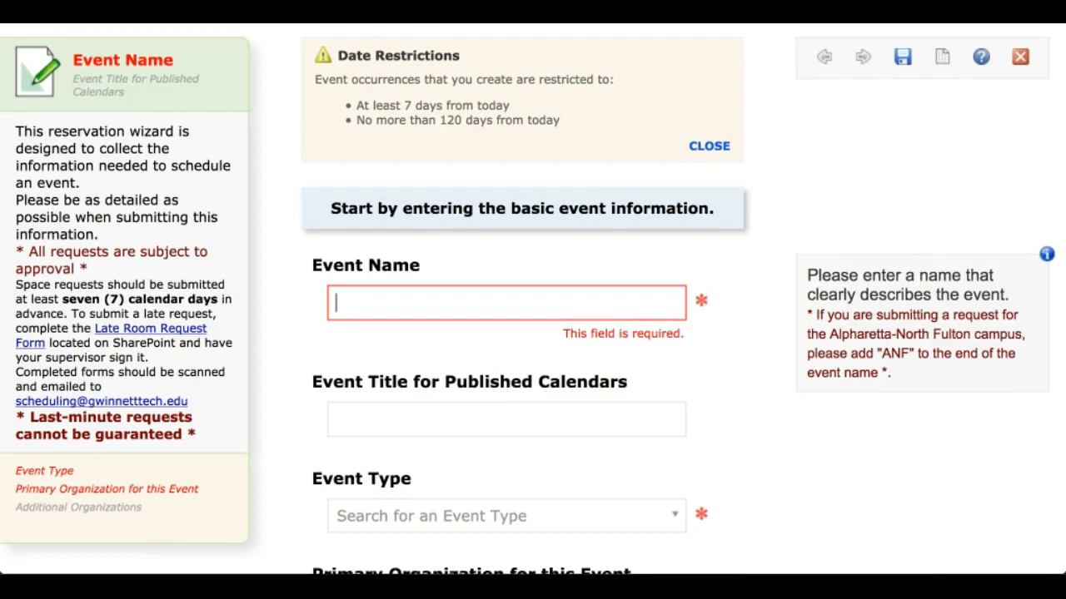
{"action": "scroll", "coordinate": [533, 299], "scroll_direction": "up", "scroll_amount": 2}
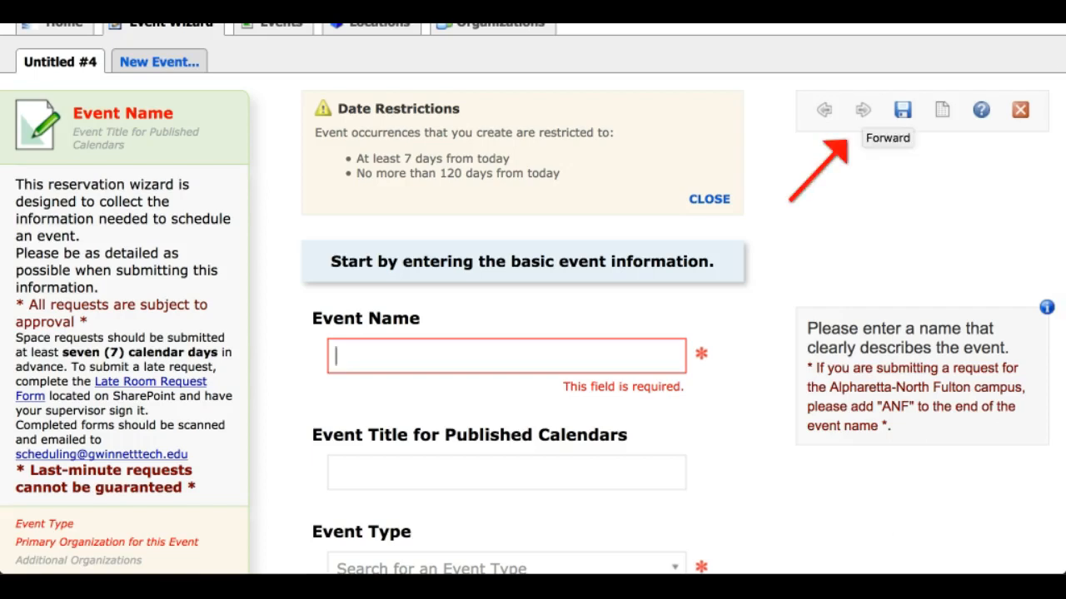
{"action": "scroll", "coordinate": [533, 300], "scroll_direction": "down", "scroll_amount": 5}
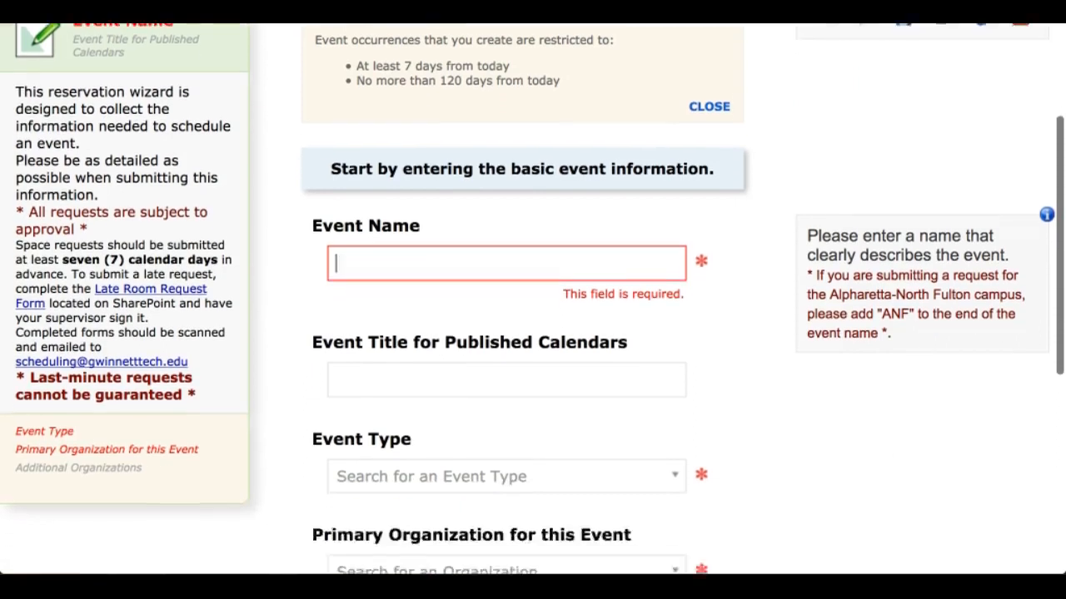
{"action": "scroll", "coordinate": [533, 300], "scroll_direction": "down", "scroll_amount": 4}
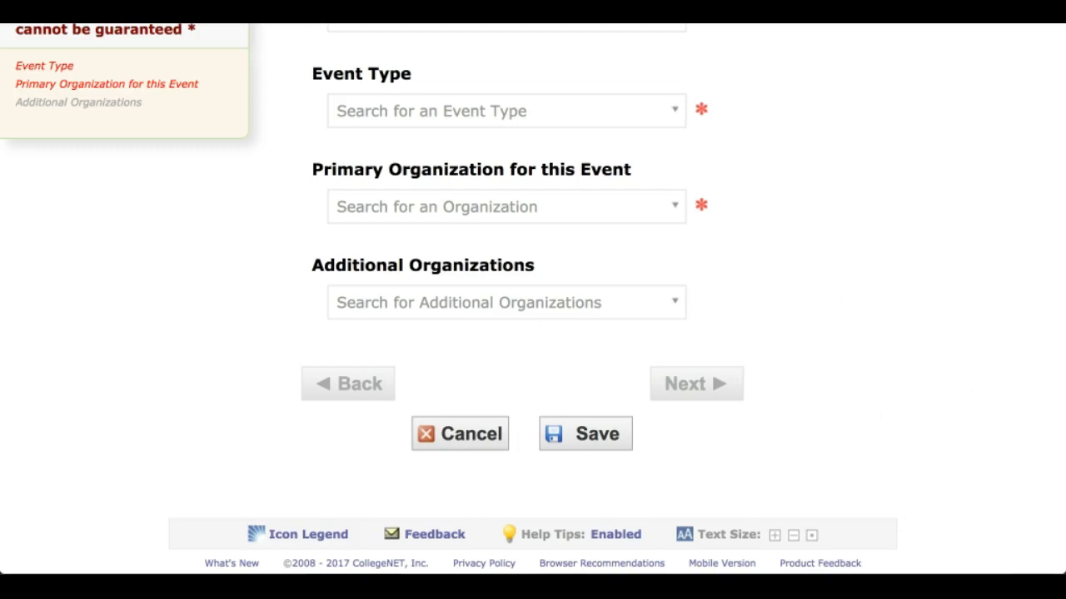
{"action": "scroll", "coordinate": [533, 299], "scroll_direction": "up", "scroll_amount": 3}
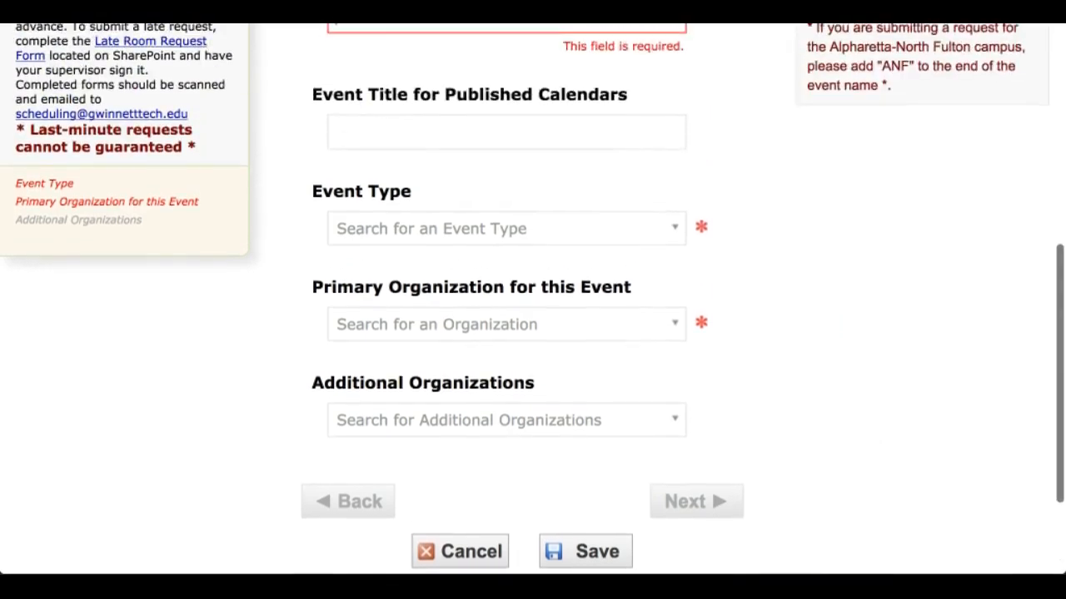
{"action": "scroll", "coordinate": [533, 299], "scroll_direction": "up", "scroll_amount": 4}
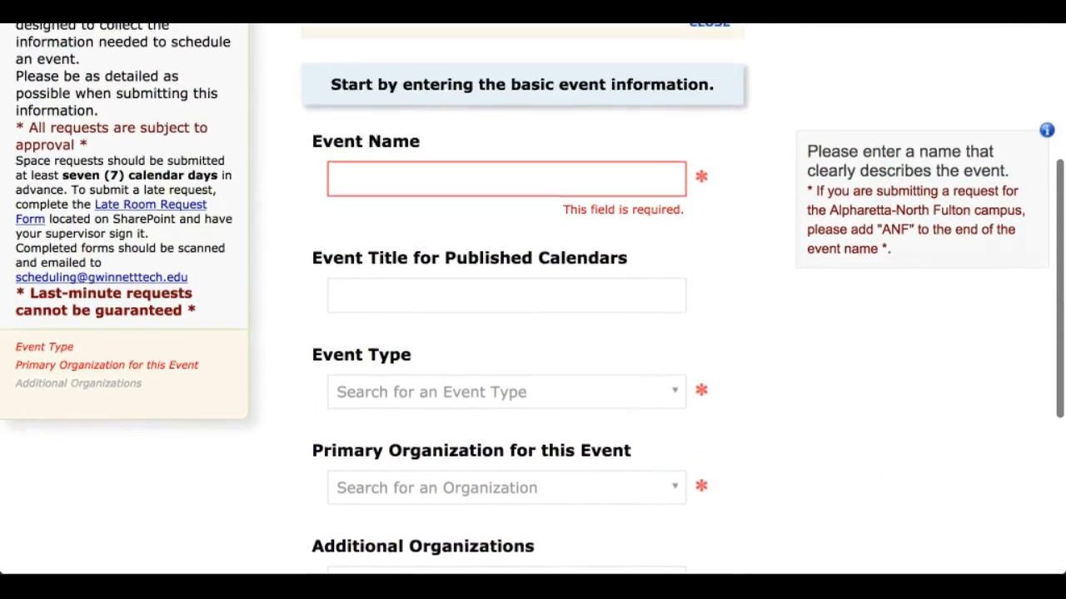
{"action": "scroll", "coordinate": [532, 299], "scroll_direction": "up", "scroll_amount": 2}
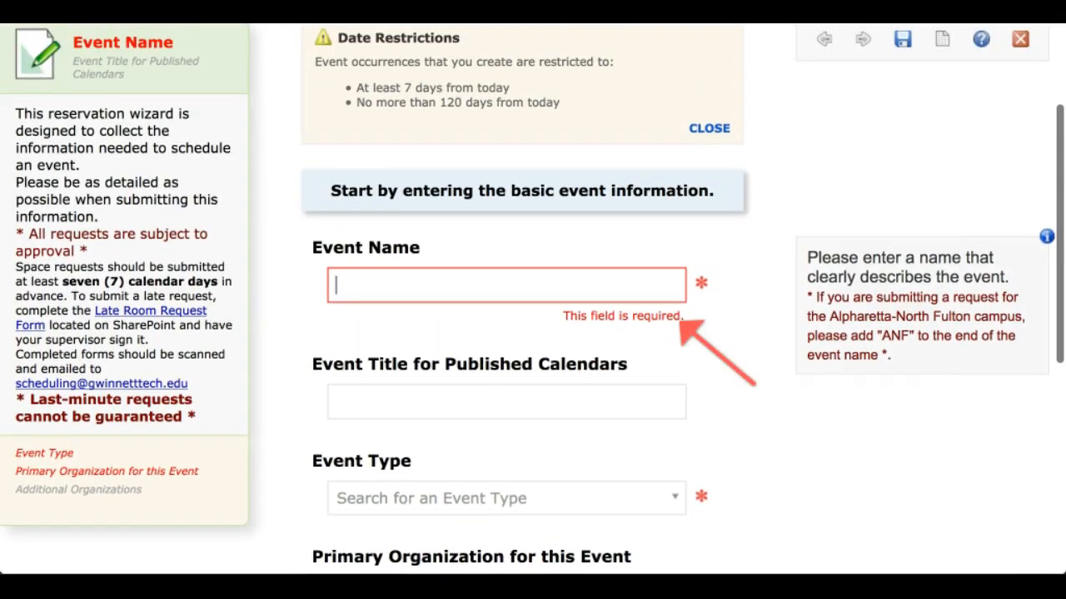
{"action": "scroll", "coordinate": [533, 300], "scroll_direction": "up", "scroll_amount": 2}
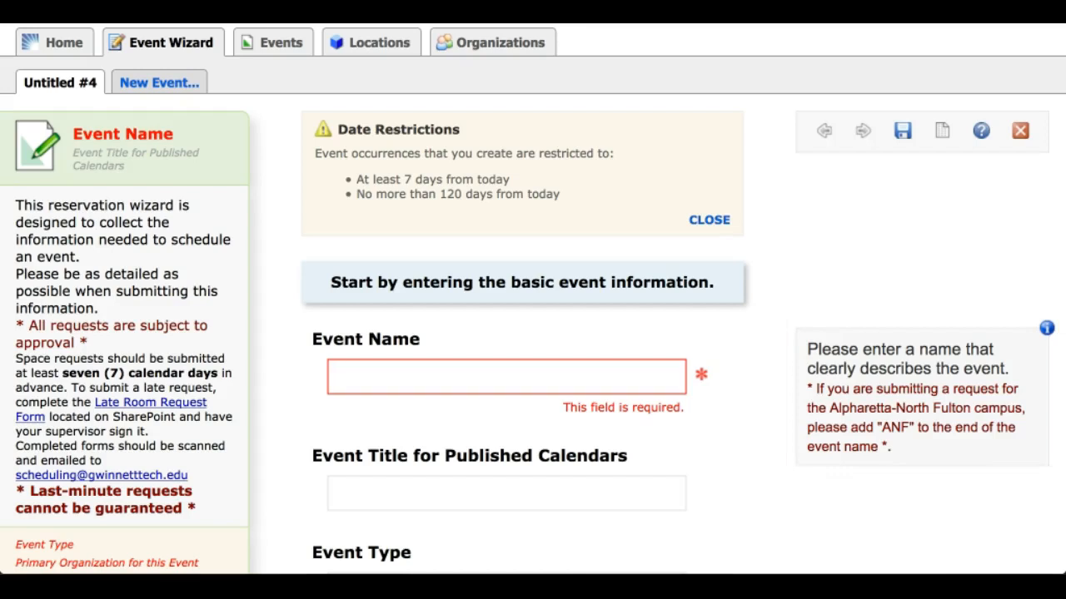
Enter "25Live Workshop" as the event name.
{"action": "left_click", "coordinate": [581, 497]}
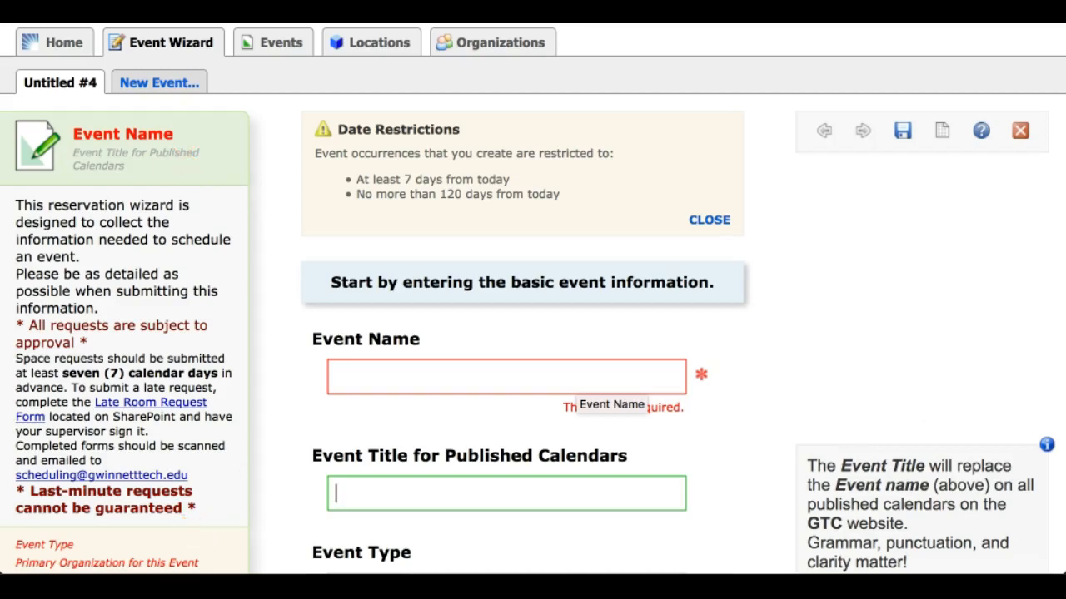
{"action": "left_click", "coordinate": [608, 385]}
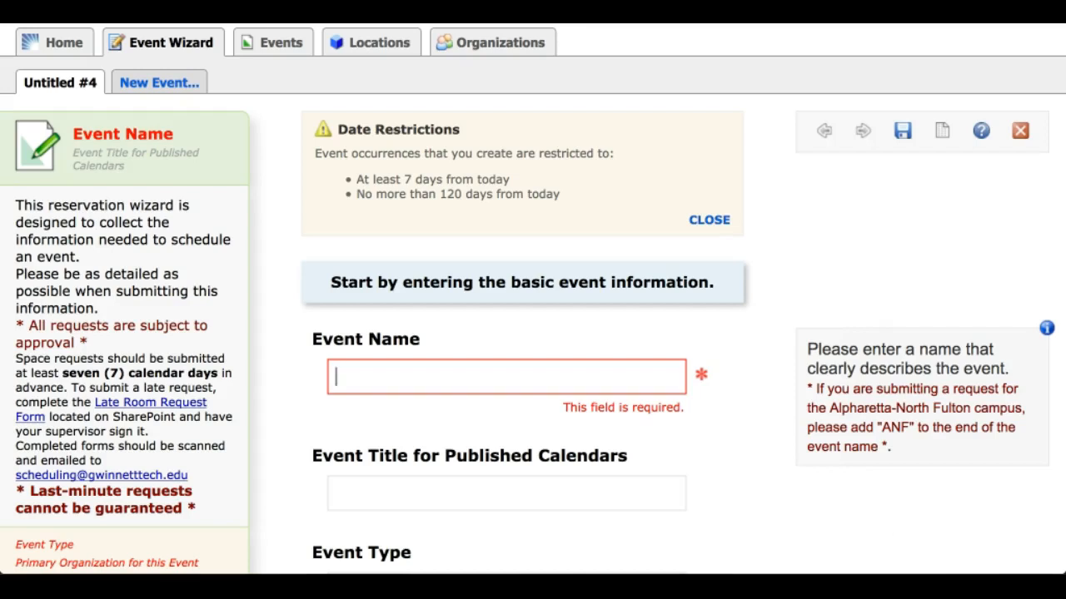
{"action": "type", "text": "25"}
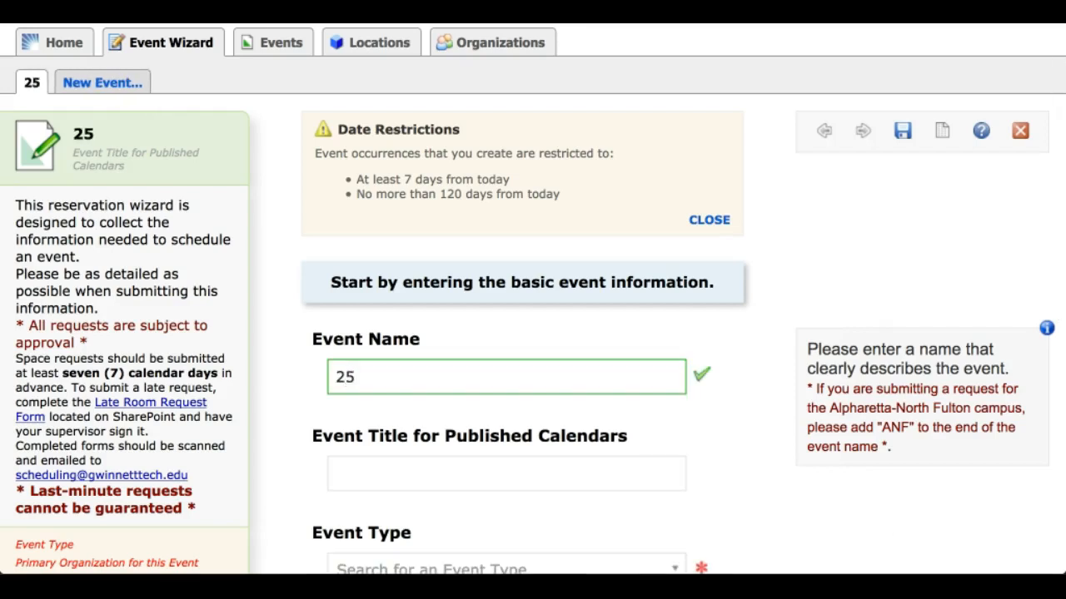
{"action": "type", "text": "Live W"}
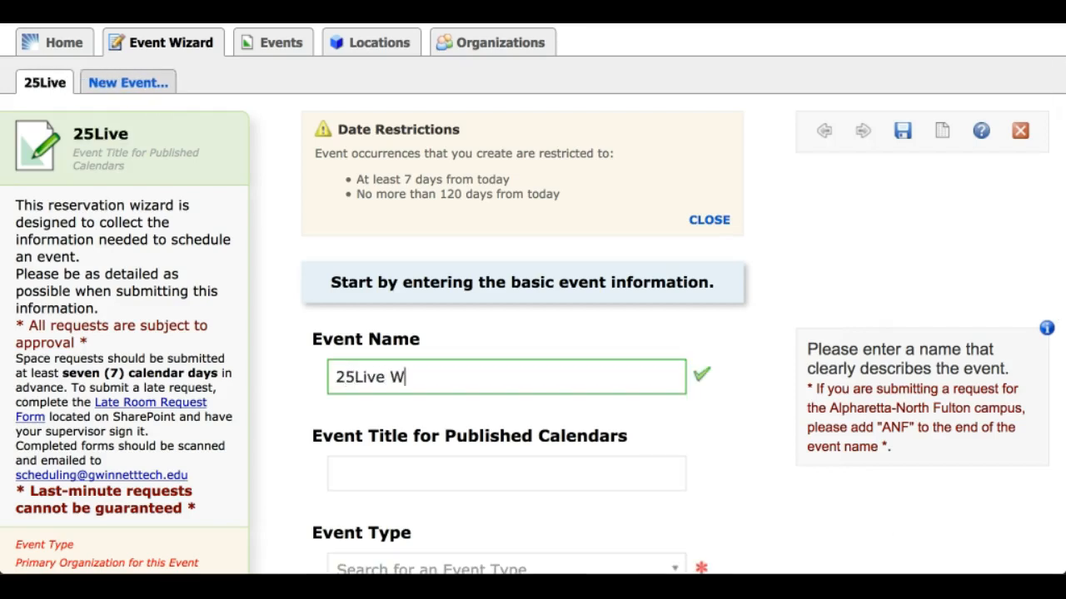
{"action": "type", "text": "orkshop"}
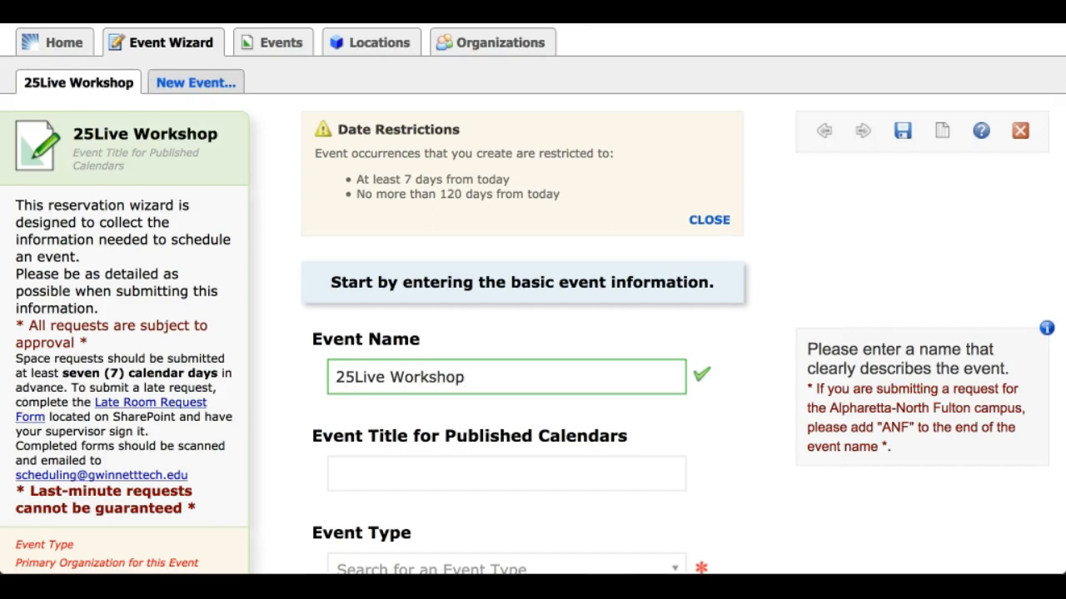
Enter "How To Submit a Space Request" as the event title for published calendars.
{"action": "scroll", "coordinate": [533, 300], "scroll_direction": "down", "scroll_amount": 4}
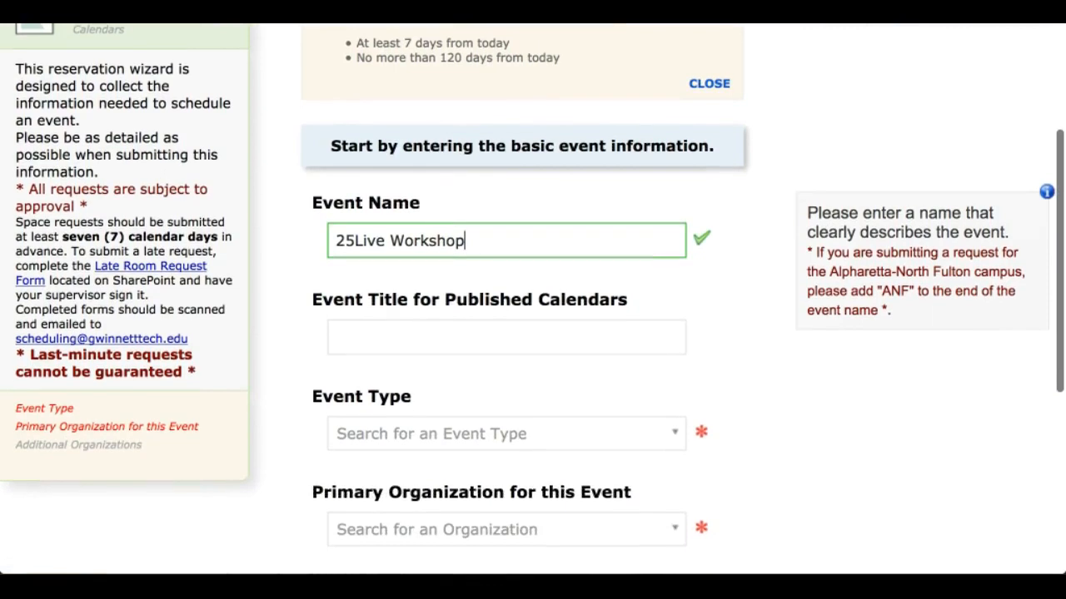
{"action": "left_click", "coordinate": [340, 337]}
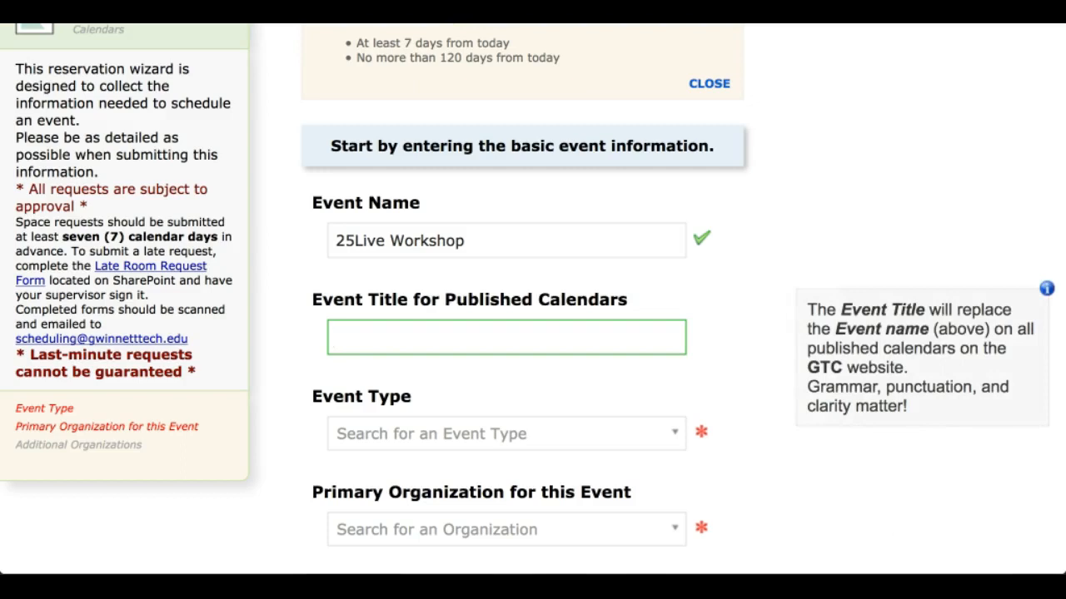
{"action": "type", "text": "How T"}
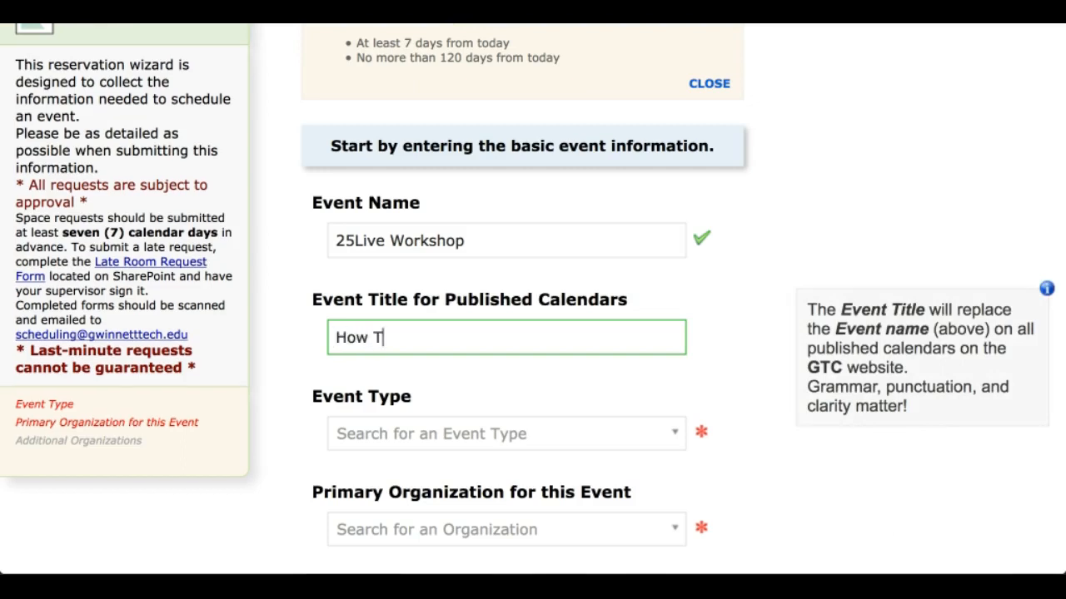
{"action": "type", "text": "o Submit a Space Request"}
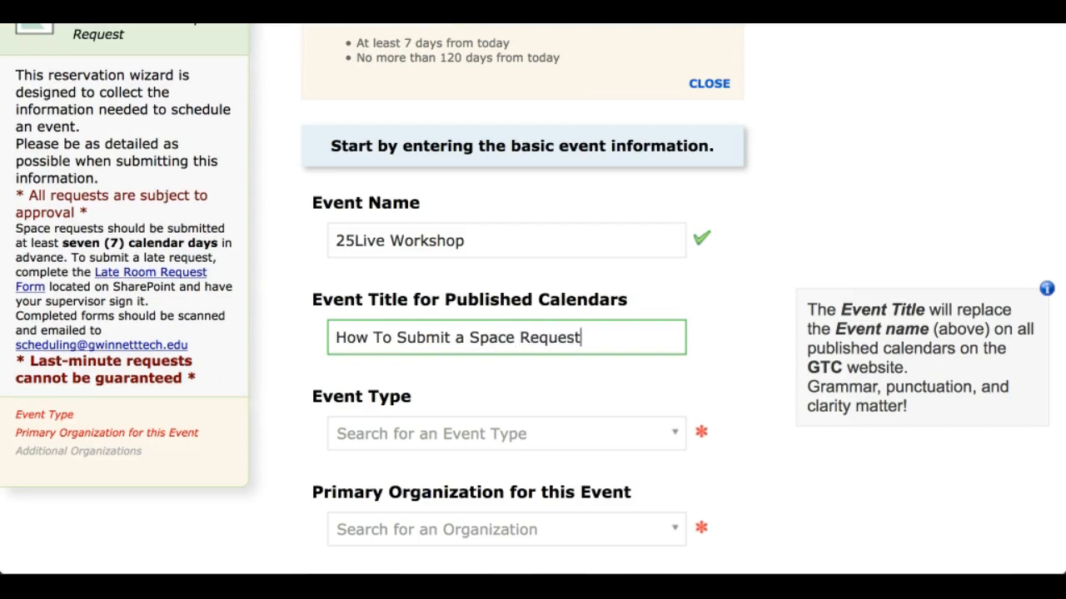
Search the event types for "workshop" and choose Campus Event - Workshop.
{"action": "scroll", "coordinate": [532, 333], "scroll_direction": "down", "scroll_amount": 3}
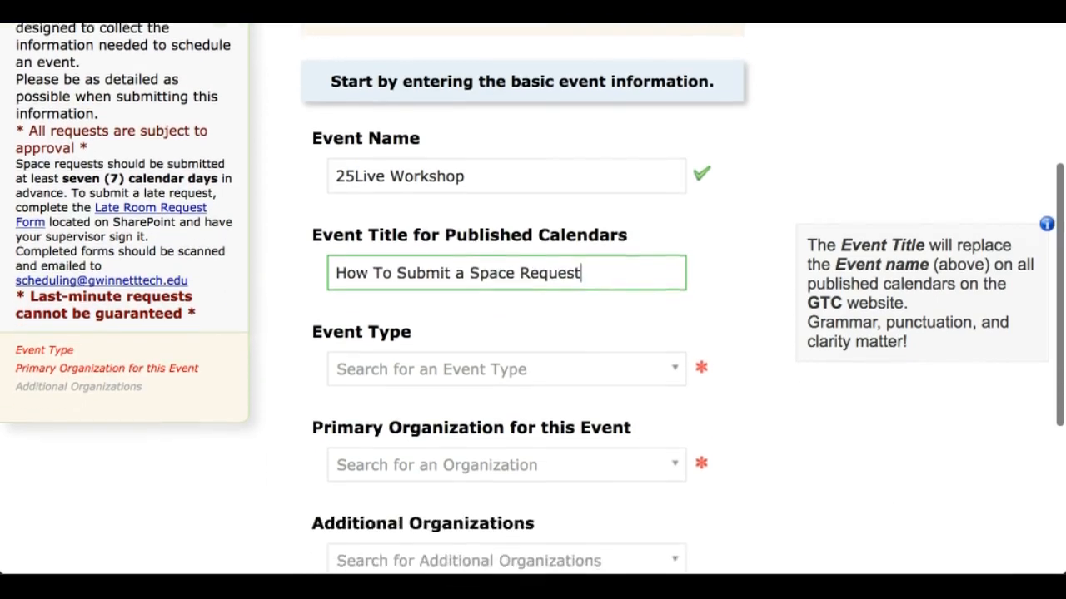
{"action": "scroll", "coordinate": [533, 333], "scroll_direction": "down", "scroll_amount": 1}
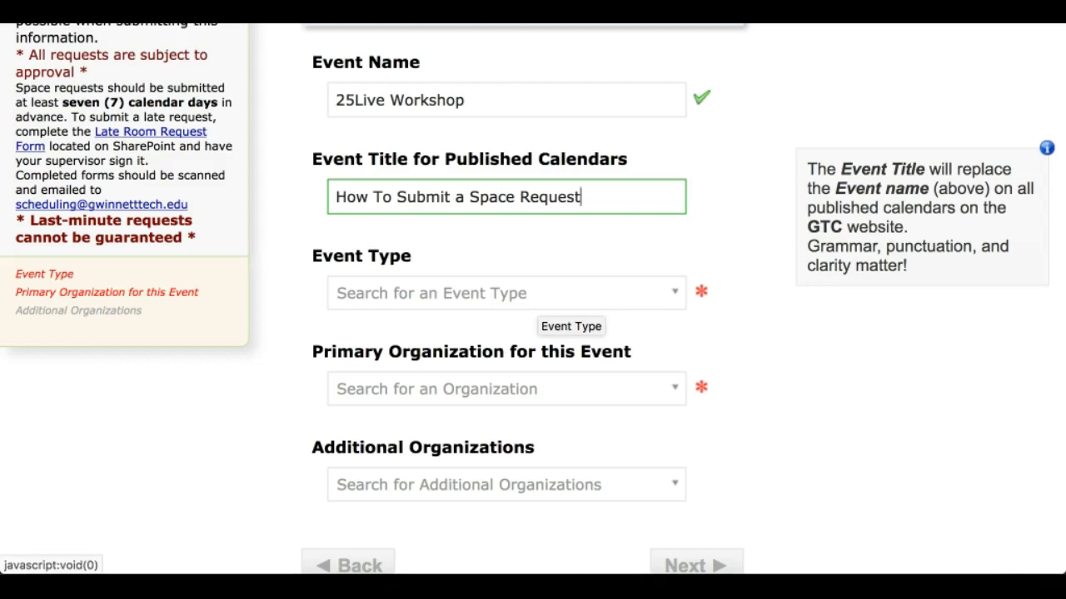
{"action": "left_click", "coordinate": [506, 293]}
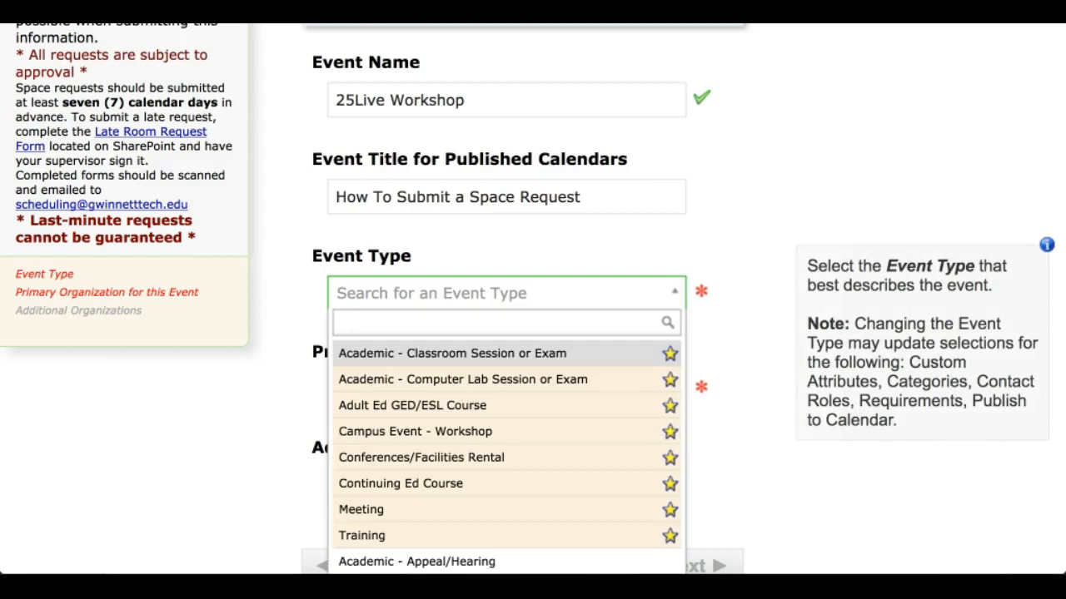
{"action": "type", "text": "workshop"}
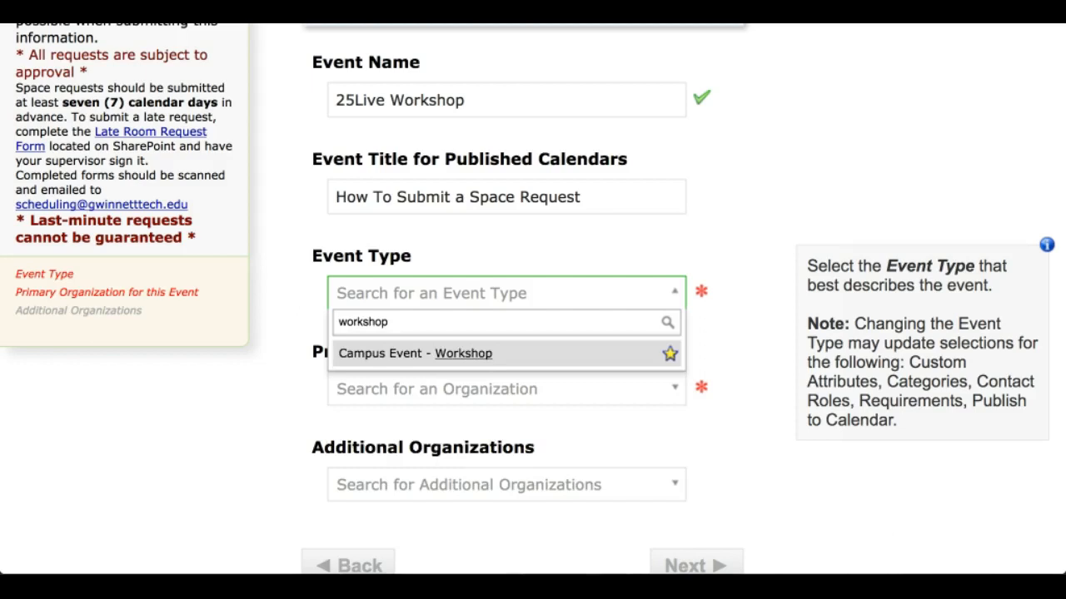
{"action": "key", "text": "Return"}
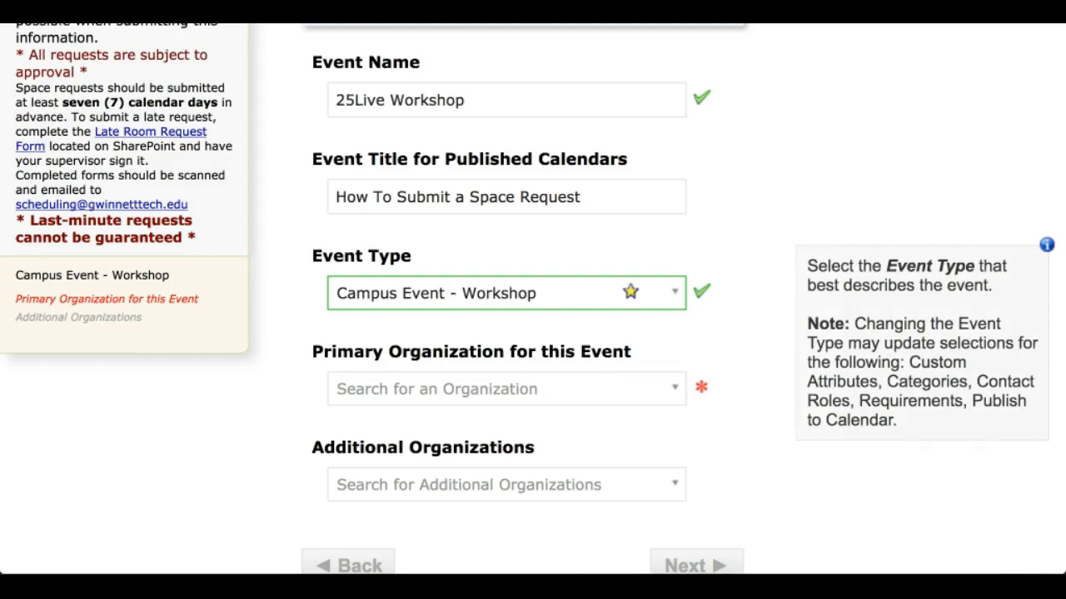
Choose Academic Affairs - LAW as the primary organization for this event.
{"action": "scroll", "coordinate": [533, 299], "scroll_direction": "down", "scroll_amount": 4}
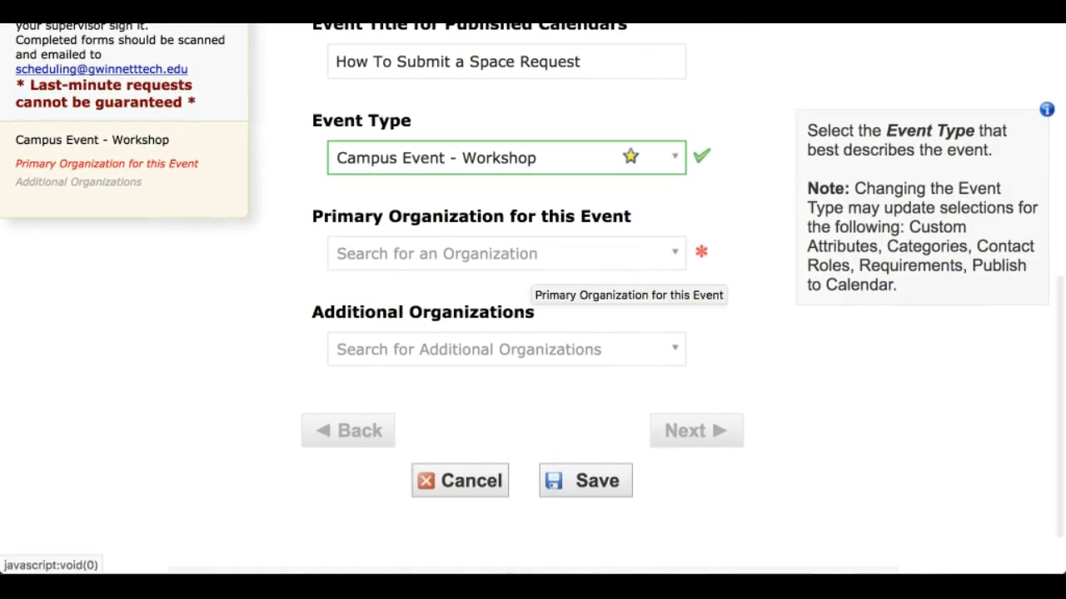
{"action": "left_click", "coordinate": [533, 254]}
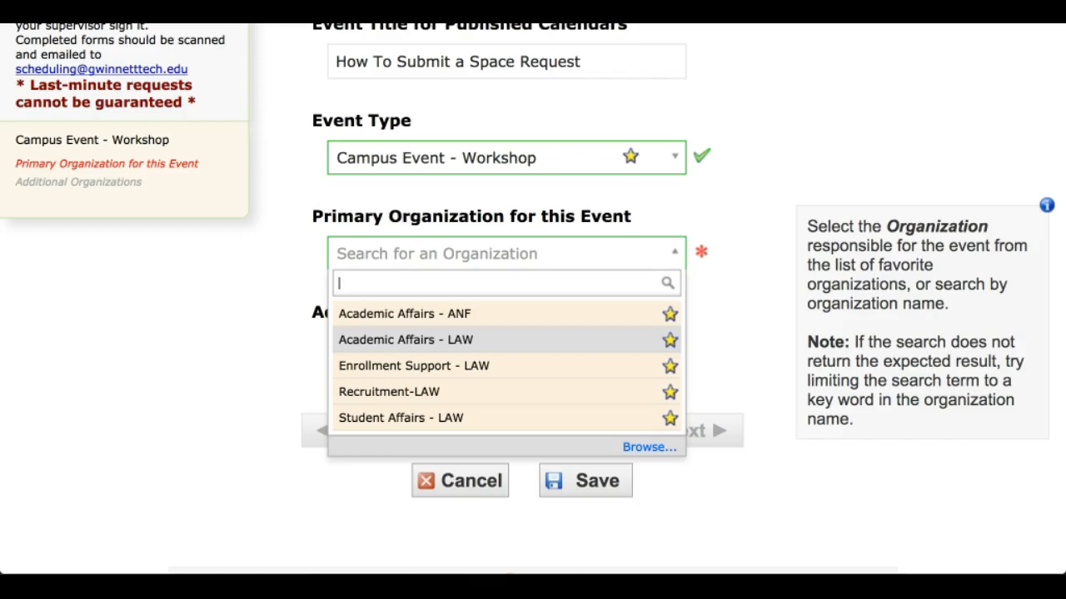
{"action": "left_click", "coordinate": [405, 340]}
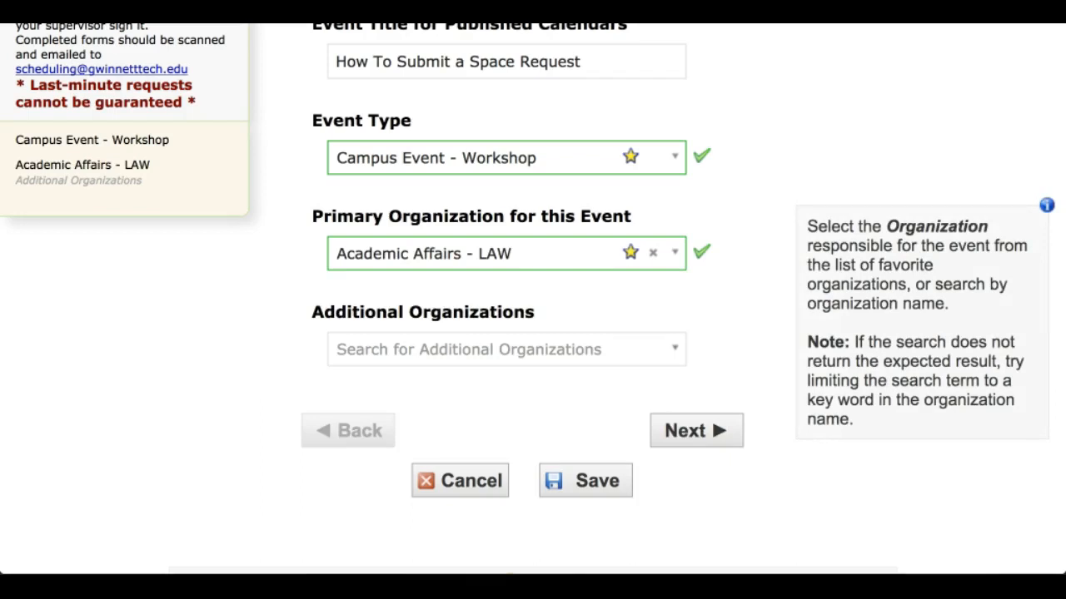
Continue to the additional basic event information and set the expected attendance to 20.
{"action": "left_click", "coordinate": [696, 430]}
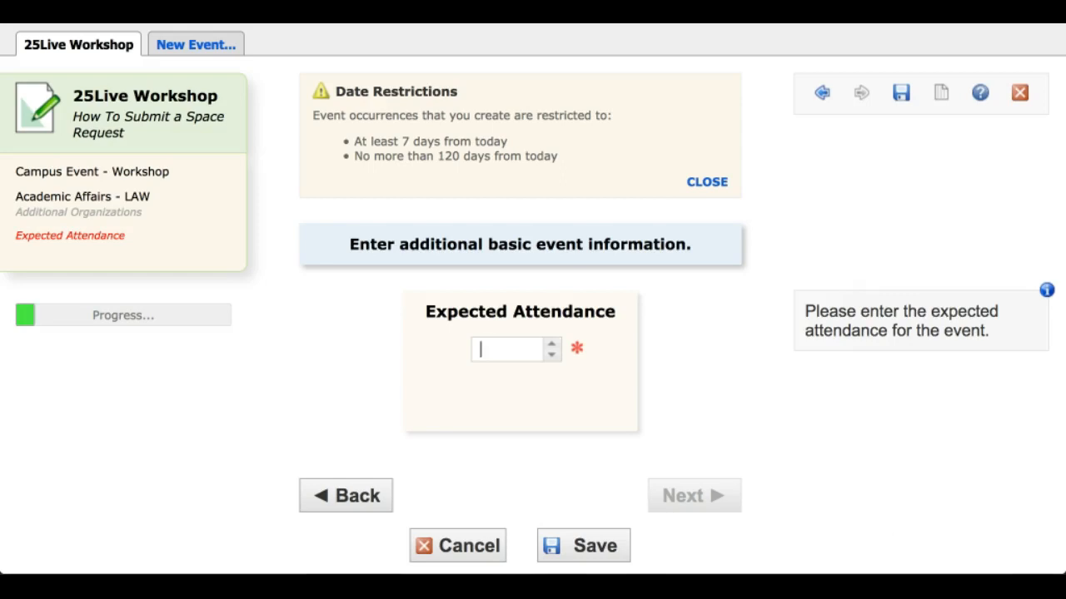
{"action": "type", "text": "20"}
{"action": "scroll", "coordinate": [533, 300], "scroll_direction": "up", "scroll_amount": 3}
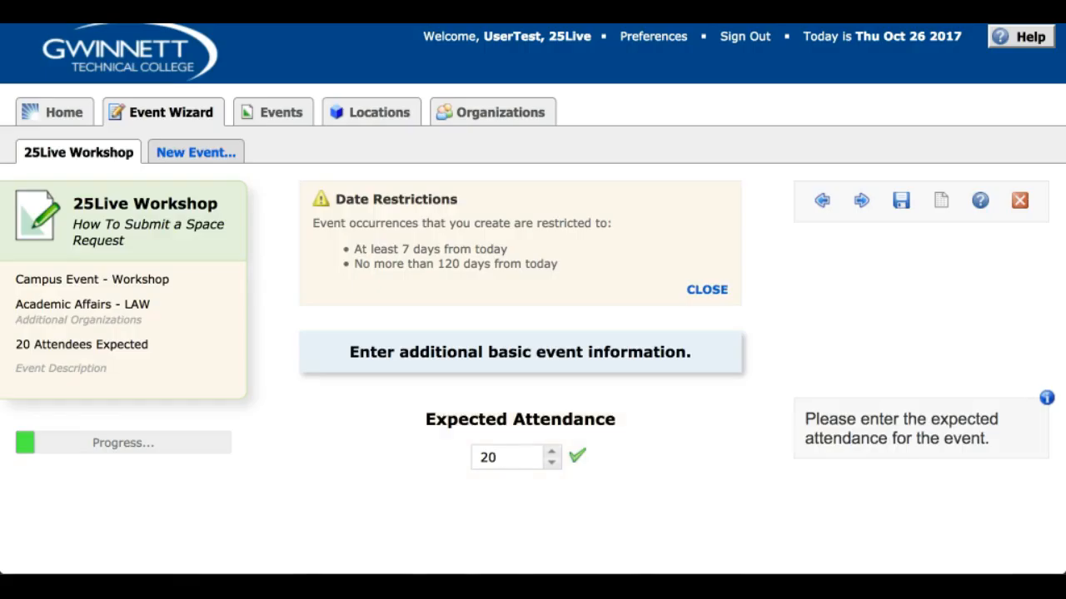
Enter "This is a lunch and learn workshop." as the event description.
{"action": "scroll", "coordinate": [533, 300], "scroll_direction": "down", "scroll_amount": 5}
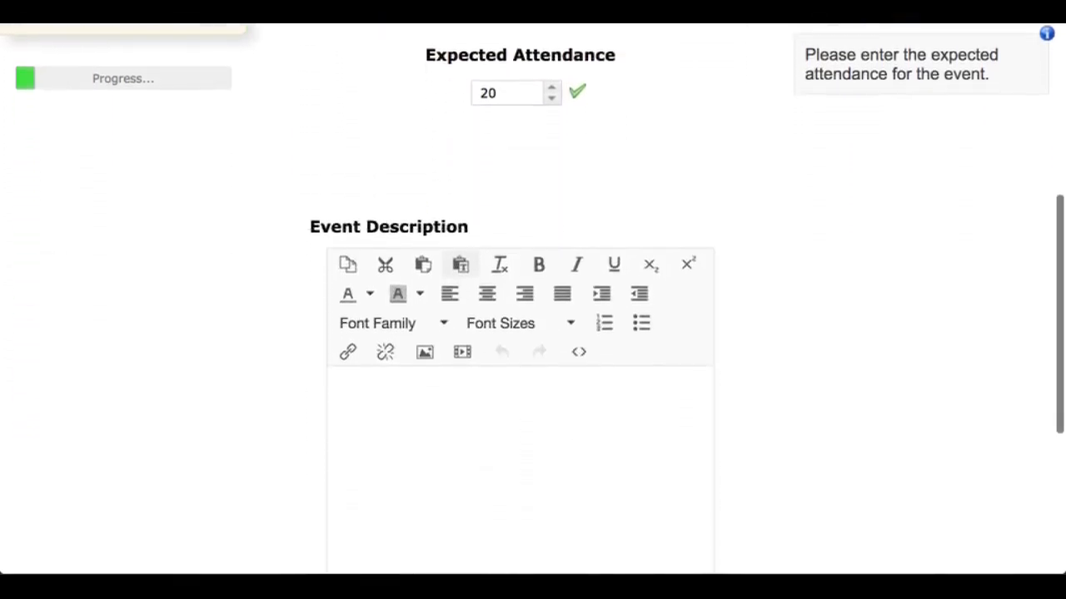
{"action": "scroll", "coordinate": [532, 300], "scroll_direction": "down", "scroll_amount": 3}
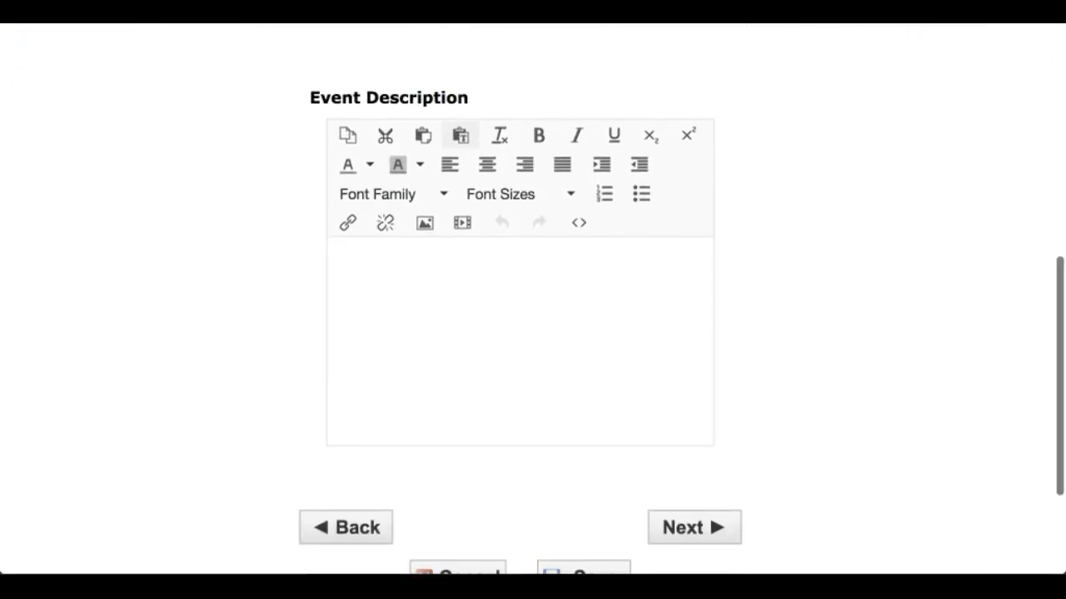
{"action": "left_click", "coordinate": [337, 256]}
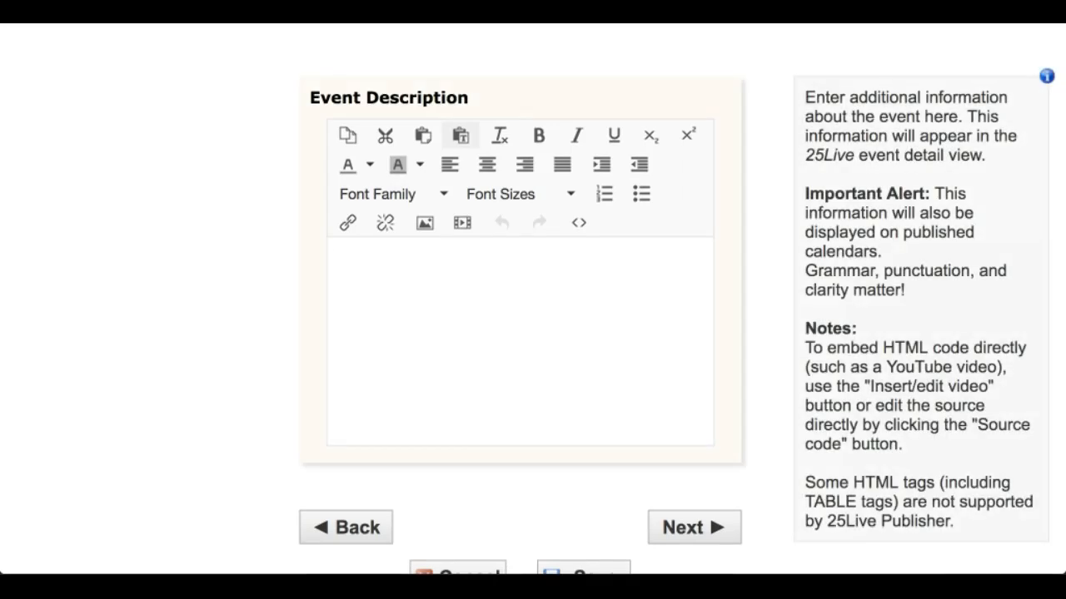
{"action": "type", "text": "This is a lunch and learn work"}
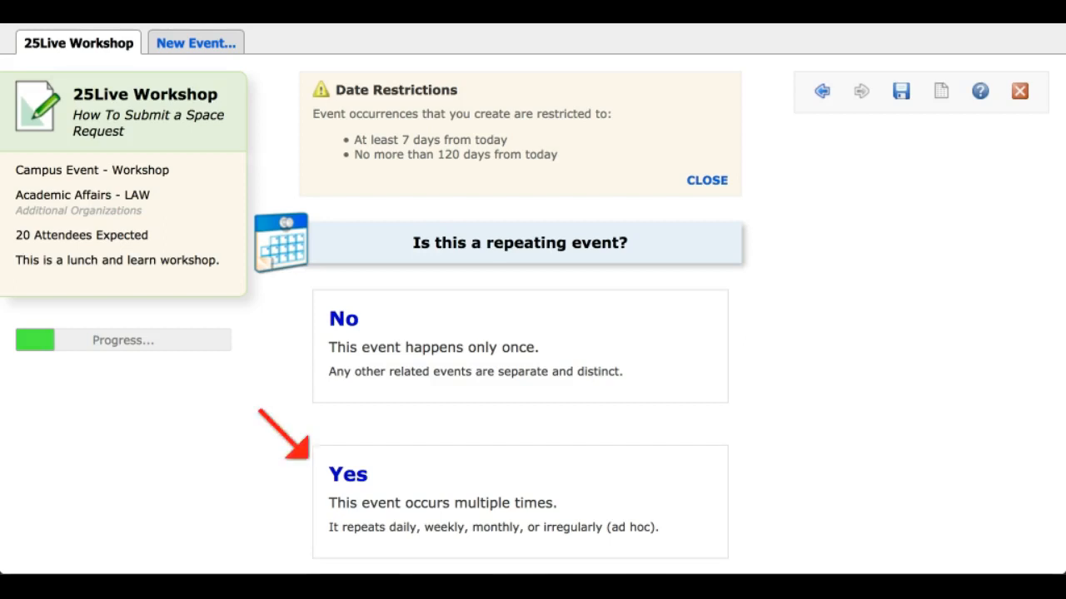
Mark the event as occurring multiple times and set the first occurrence to run from 1:00 pm to 4:00 pm.
{"action": "left_click", "coordinate": [519, 501]}
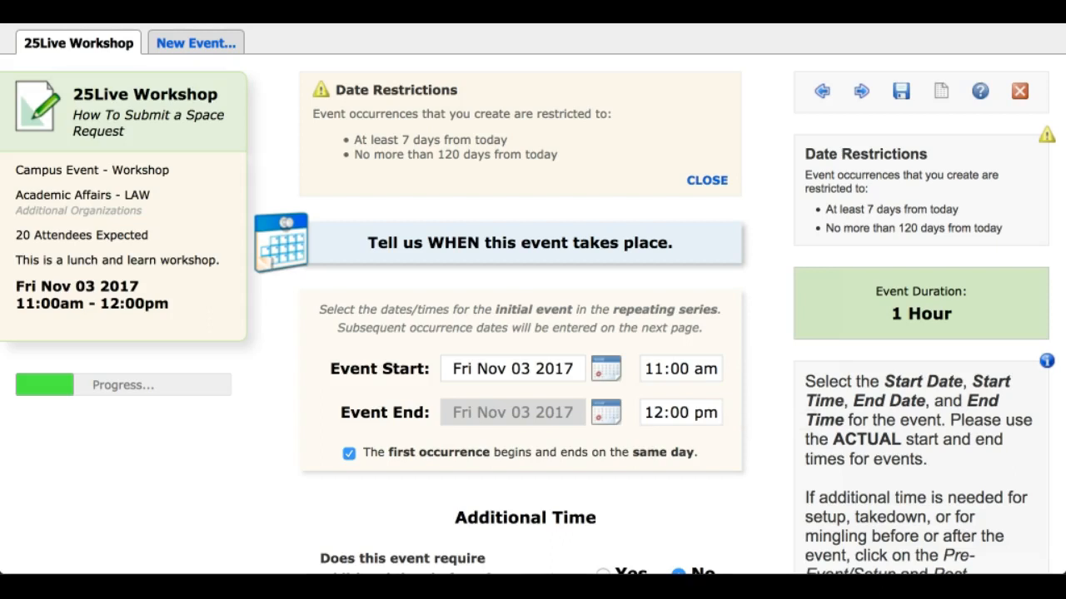
{"action": "left_click", "coordinate": [696, 372]}
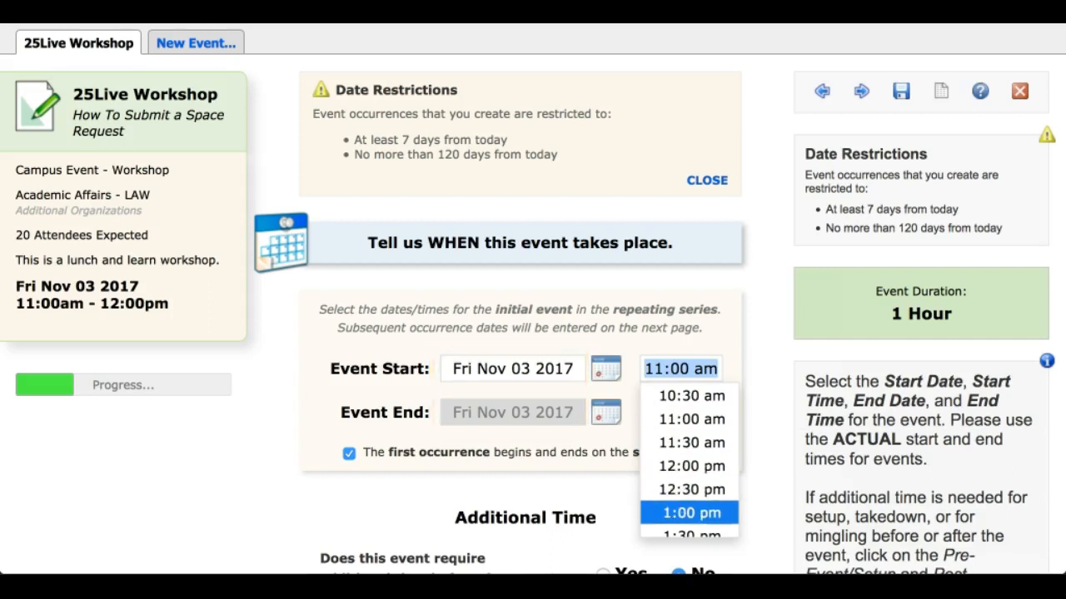
{"action": "key", "text": "Return"}
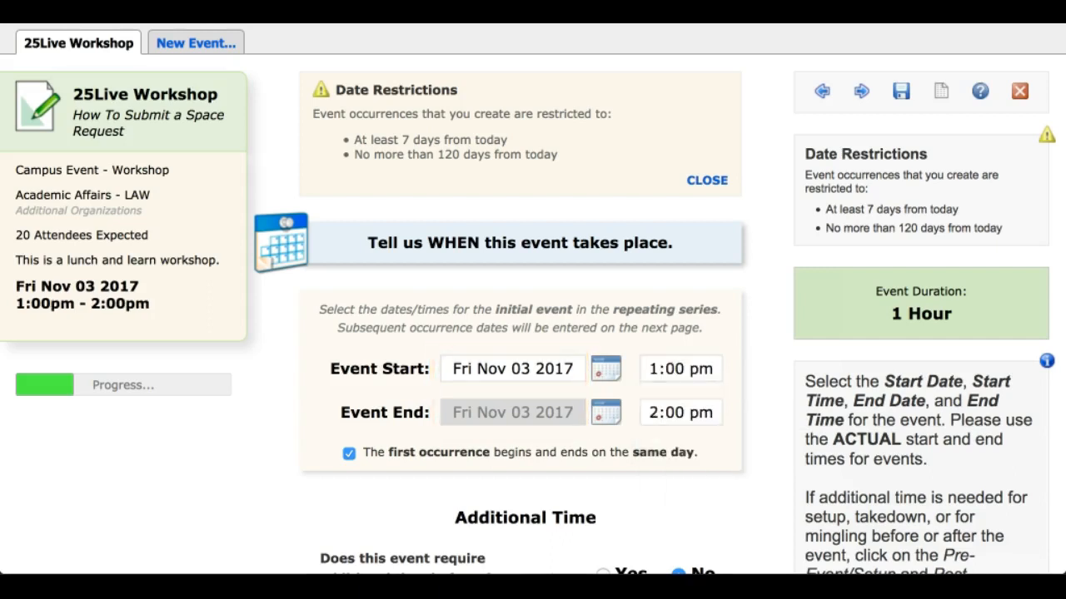
{"action": "left_click", "coordinate": [680, 413]}
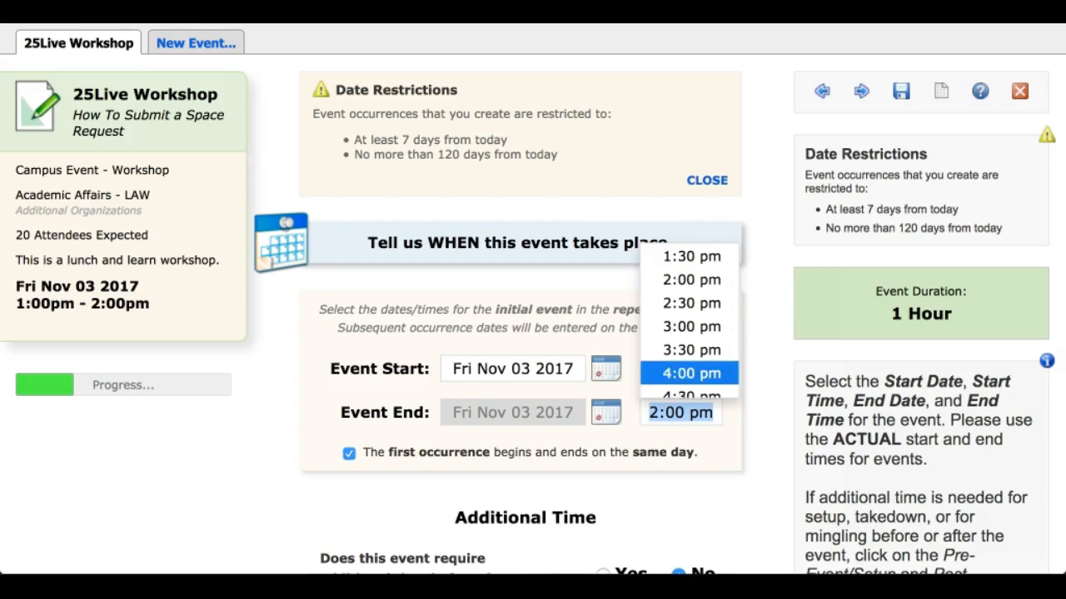
{"action": "left_click", "coordinate": [691, 374]}
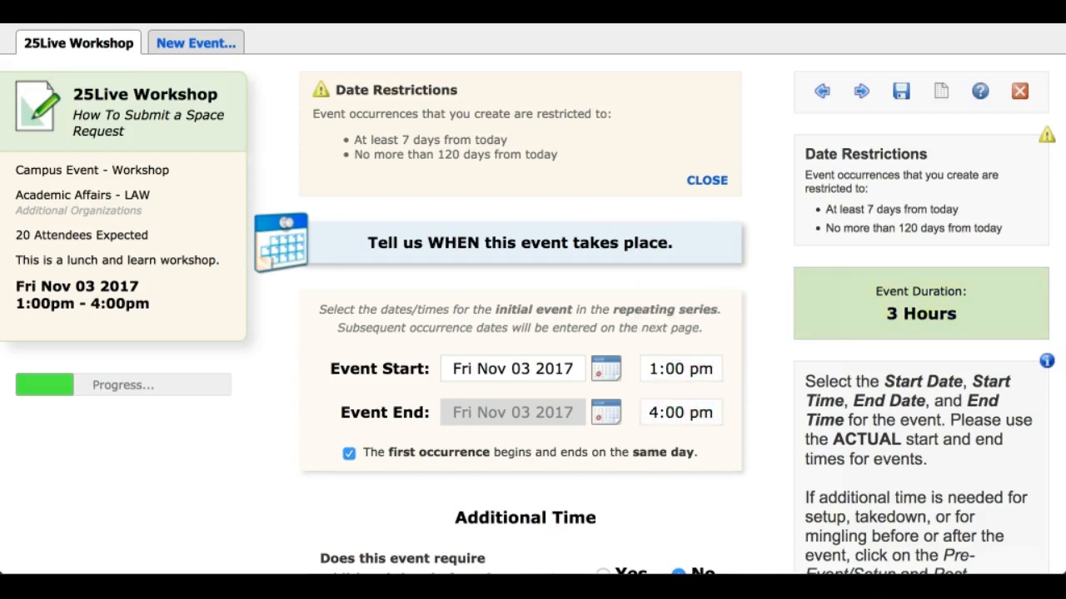
Add 30 minutes of setup time before the event and 30 minutes of takedown time after it, and continue to the repeat options.
{"action": "scroll", "coordinate": [533, 300], "scroll_direction": "down", "scroll_amount": 5}
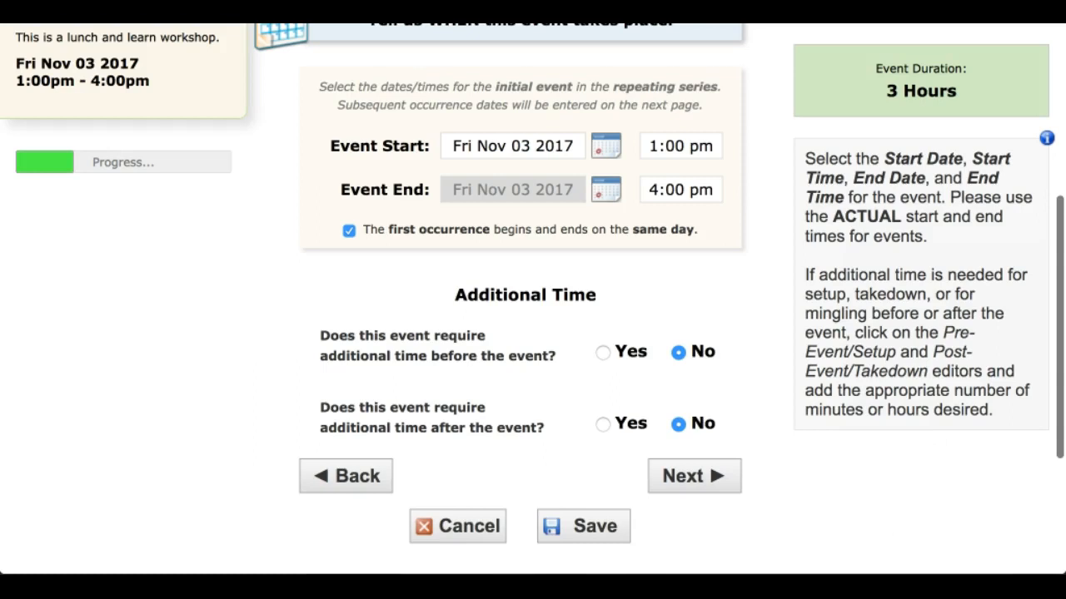
{"action": "left_click", "coordinate": [603, 352]}
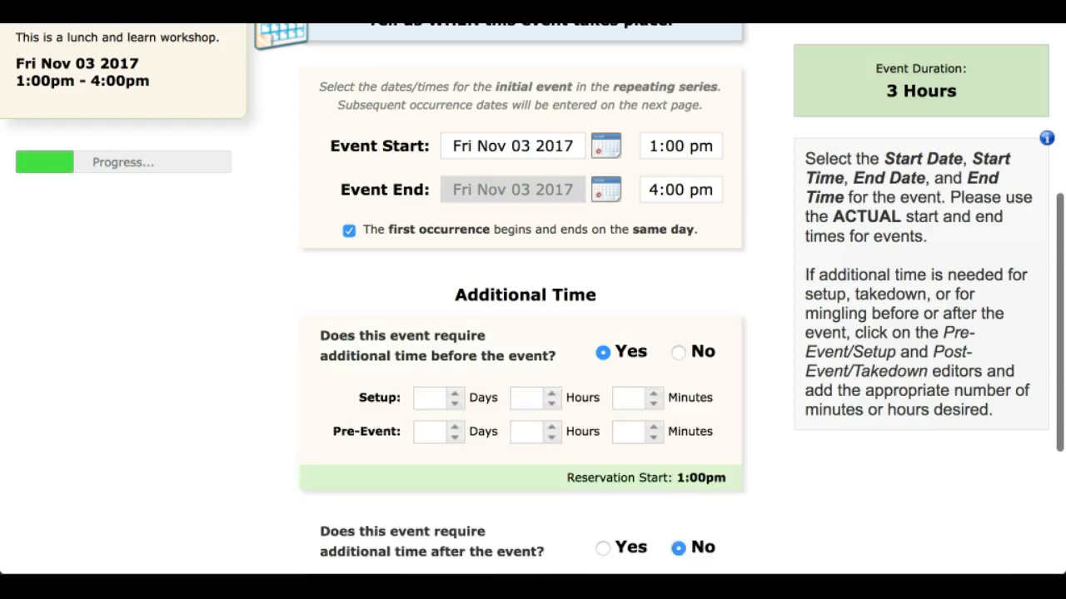
{"action": "type", "text": "30"}
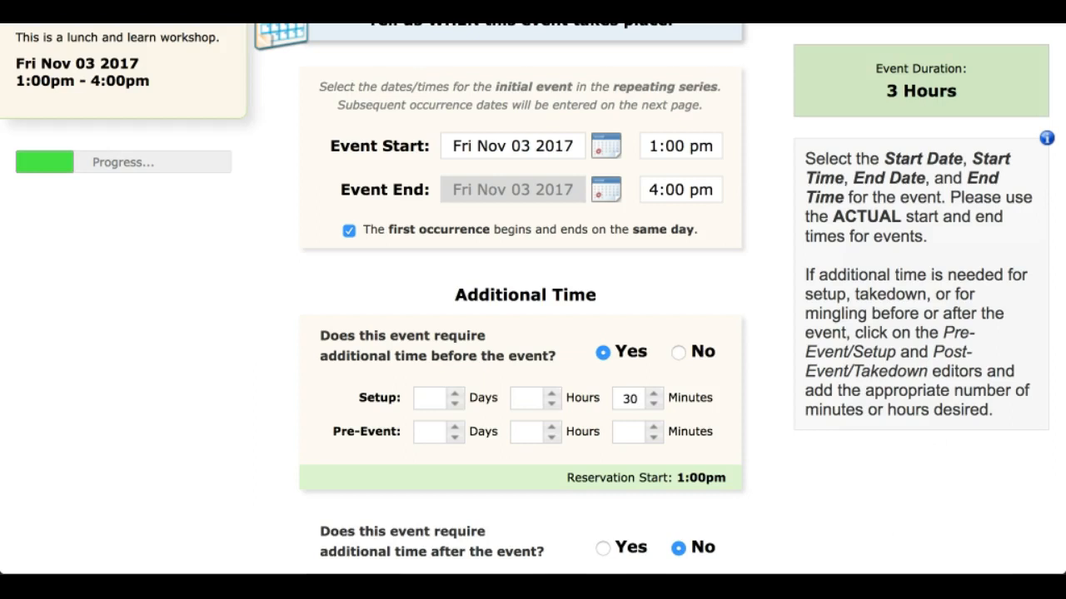
{"action": "scroll", "coordinate": [612, 433], "scroll_direction": "down", "scroll_amount": 4}
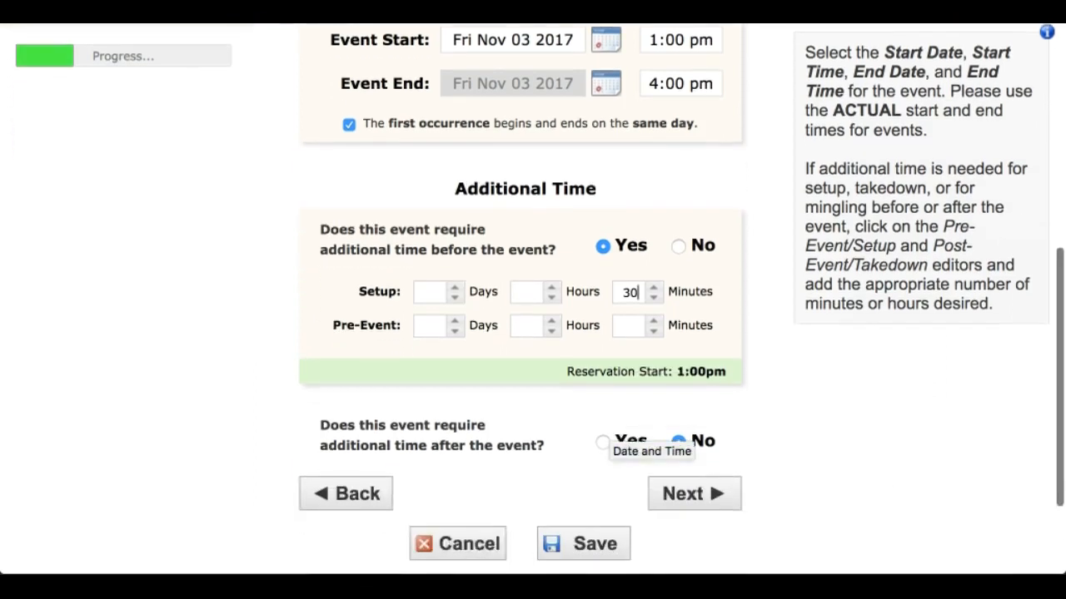
{"action": "left_click", "coordinate": [602, 401]}
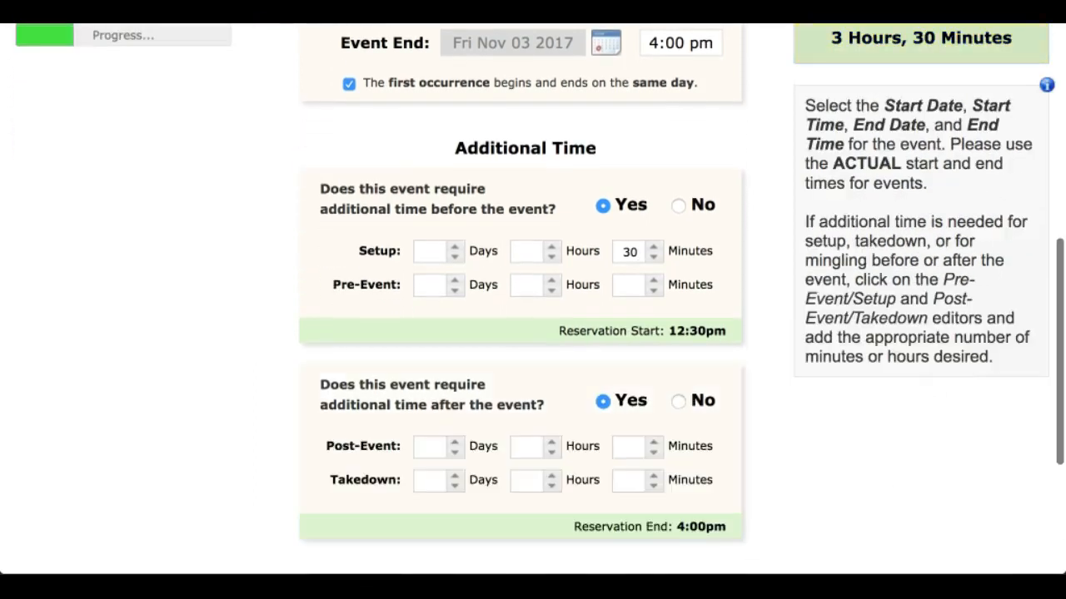
{"action": "left_click", "coordinate": [630, 482]}
{"action": "type", "text": "30"}
{"action": "scroll", "coordinate": [533, 333], "scroll_direction": "down", "scroll_amount": 4}
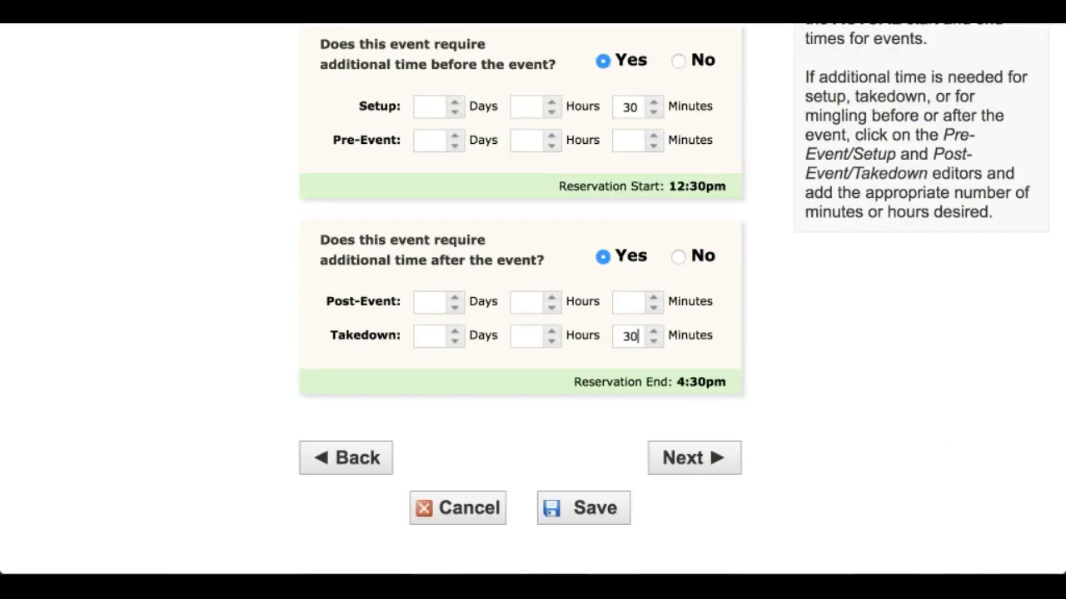
{"action": "left_click", "coordinate": [692, 457]}
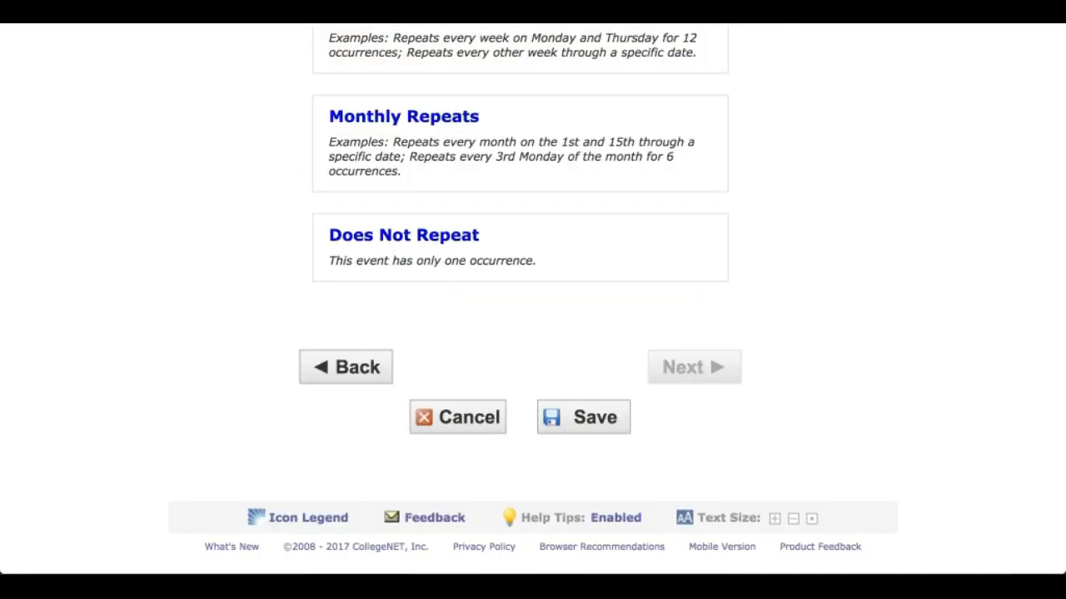
Choose Ad Hoc Repeats, add November 10, 2017 to the occurrence list, and continue to the locations.
{"action": "scroll", "coordinate": [692, 457], "scroll_direction": "up", "scroll_amount": 2}
{"action": "scroll", "coordinate": [693, 433], "scroll_direction": "up", "scroll_amount": 5}
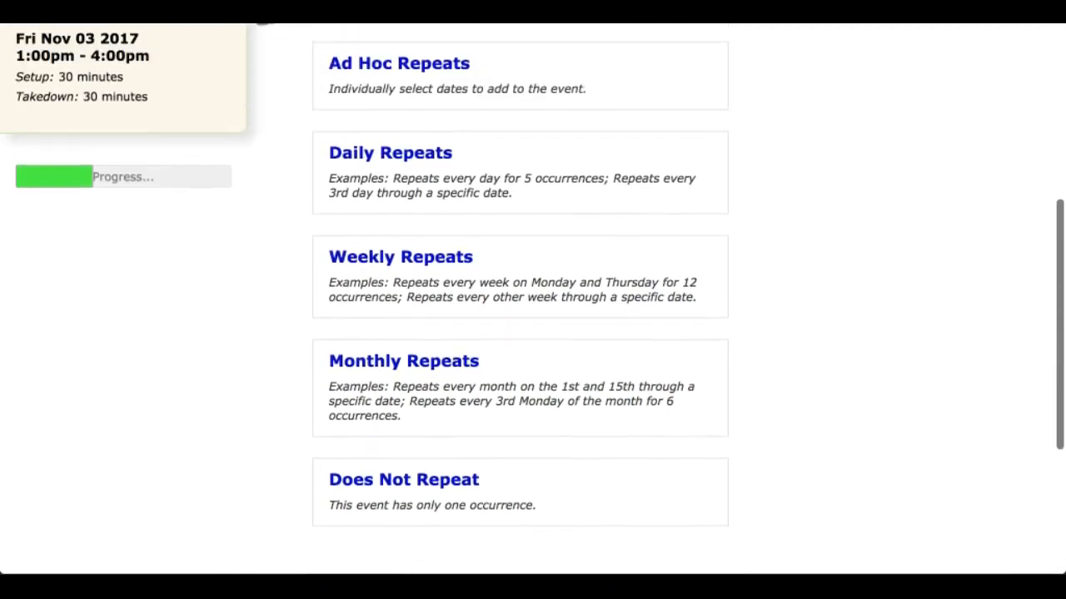
{"action": "scroll", "coordinate": [520, 333], "scroll_direction": "up", "scroll_amount": 3}
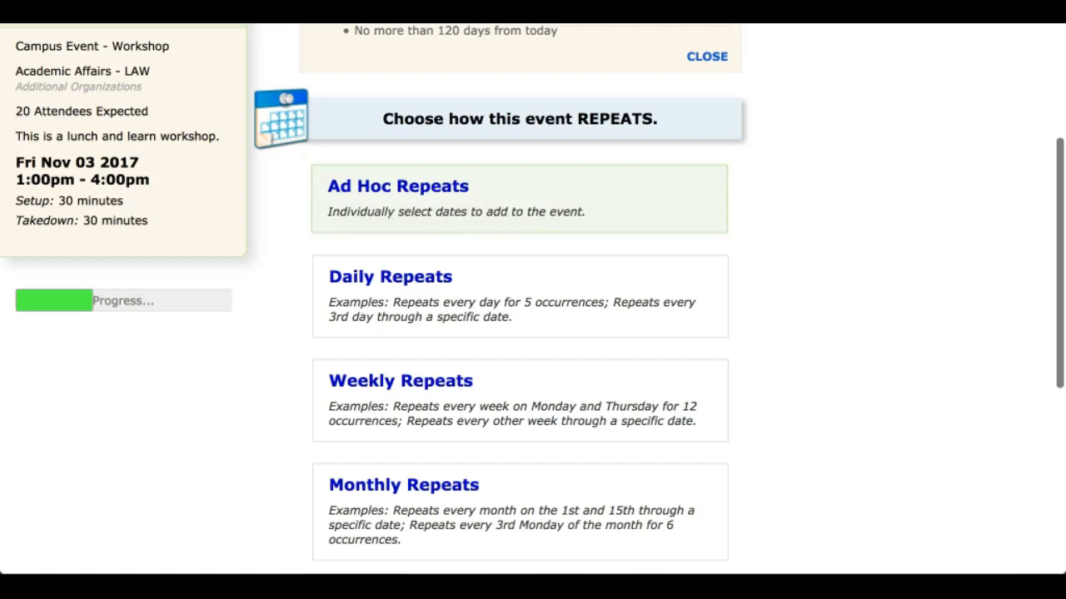
{"action": "left_click", "coordinate": [371, 196]}
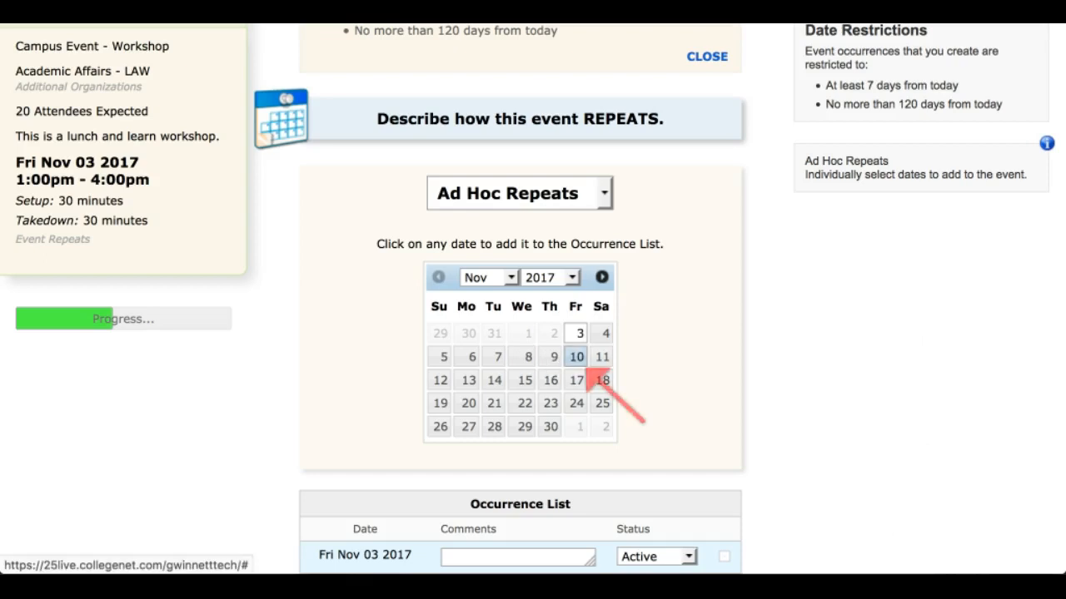
{"action": "left_click", "coordinate": [576, 356]}
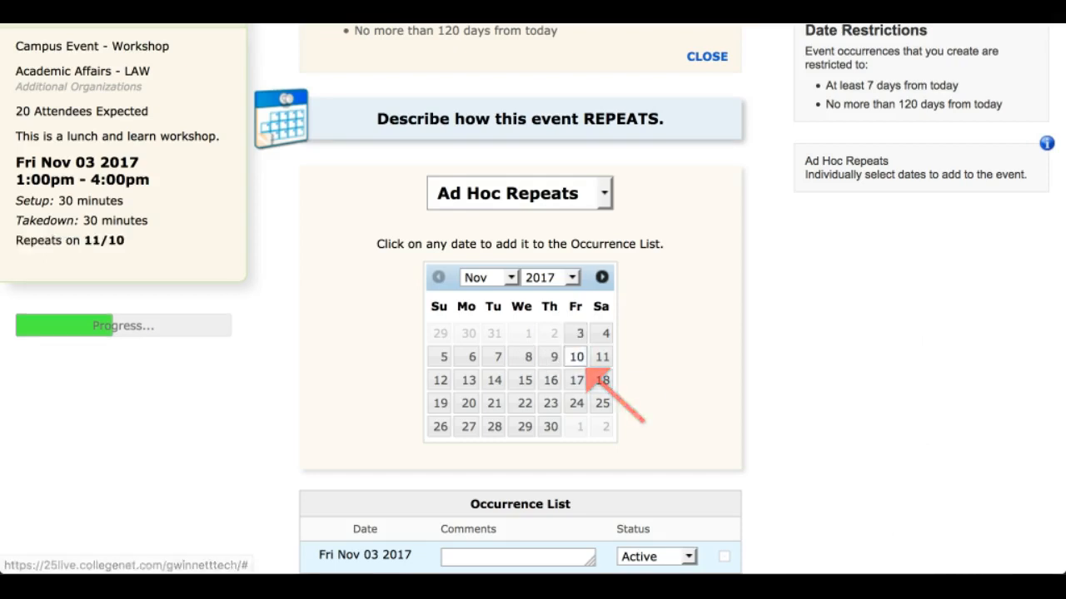
{"action": "scroll", "coordinate": [533, 297], "scroll_direction": "down", "scroll_amount": 4}
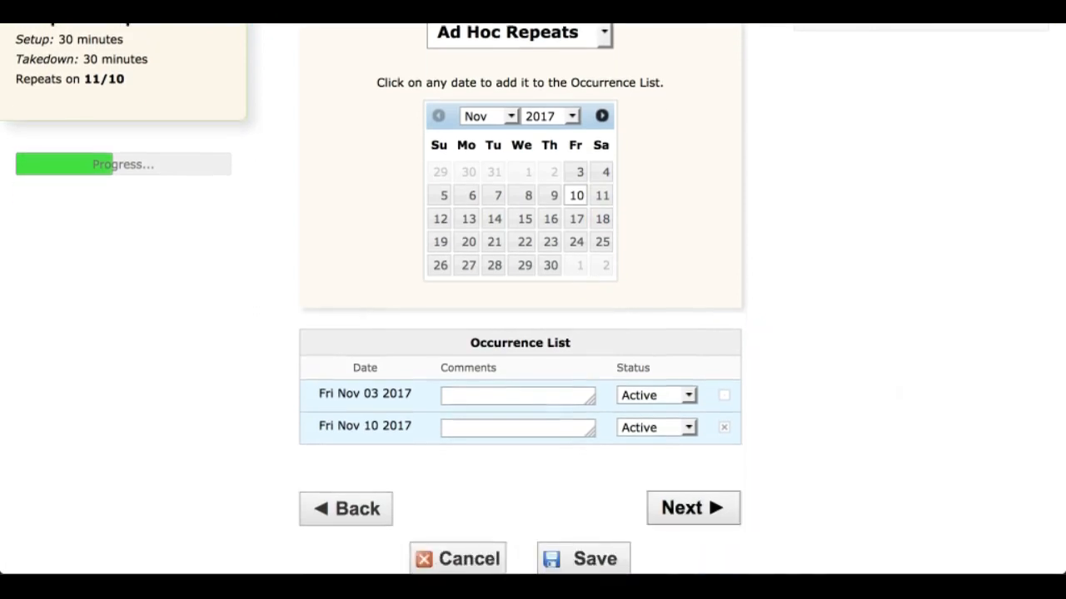
{"action": "left_click", "coordinate": [693, 508]}
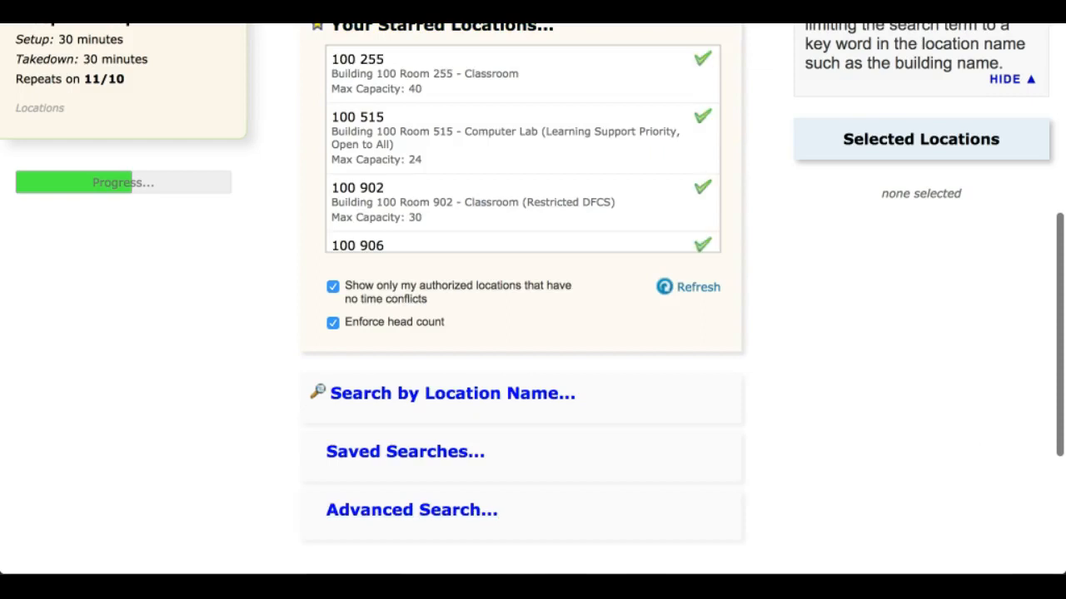
Search the locations by name for "100 935" and select that classroom for the event.
{"action": "scroll", "coordinate": [533, 299], "scroll_direction": "down", "scroll_amount": 2}
{"action": "scroll", "coordinate": [533, 300], "scroll_direction": "up", "scroll_amount": 1}
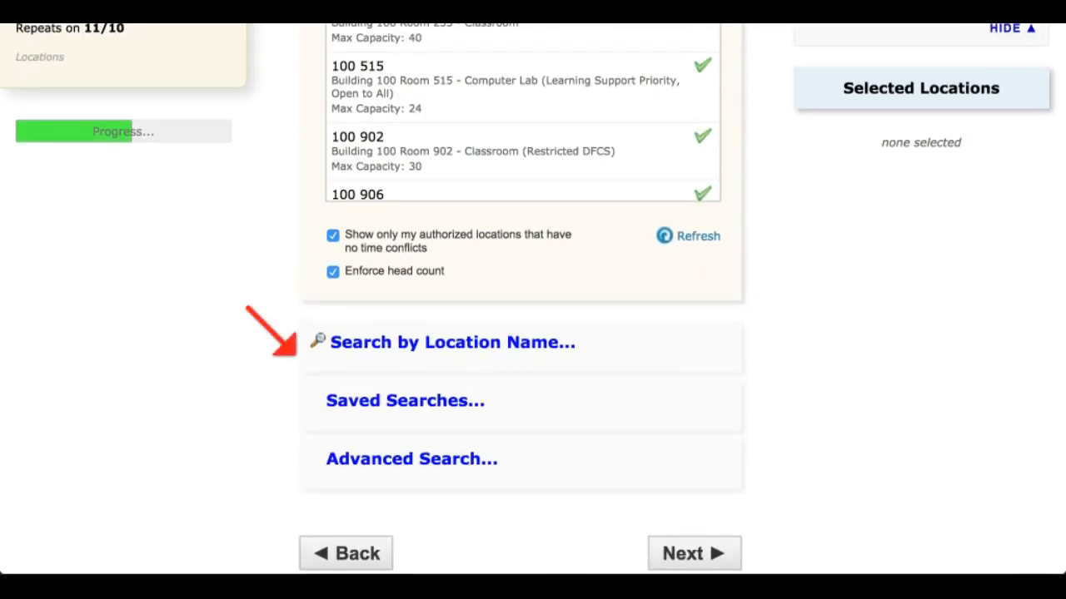
{"action": "left_click", "coordinate": [452, 342]}
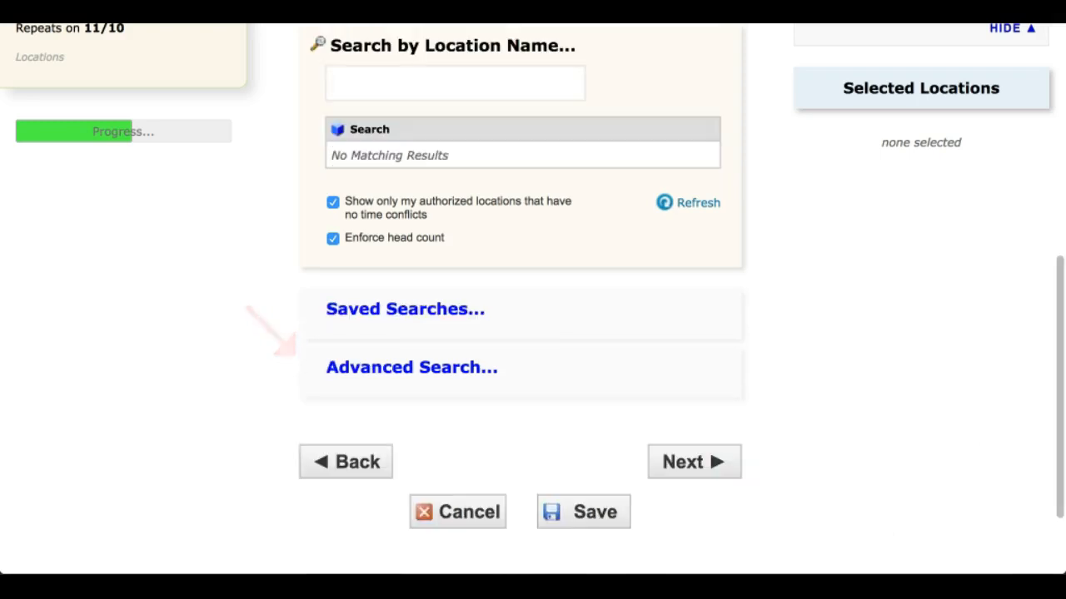
{"action": "type", "text": "1"}
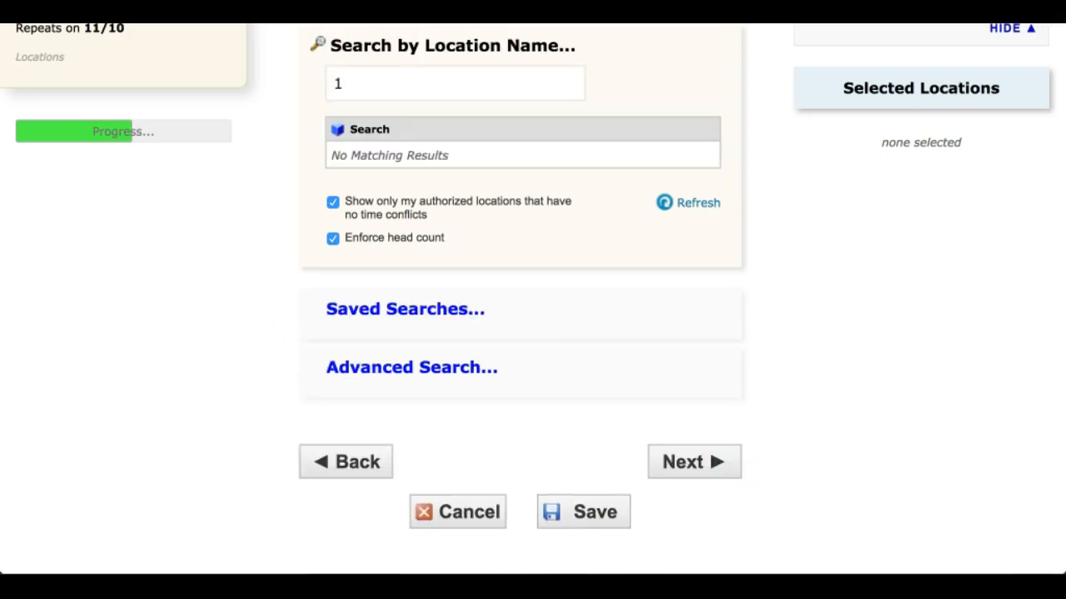
{"action": "type", "text": "00 935"}
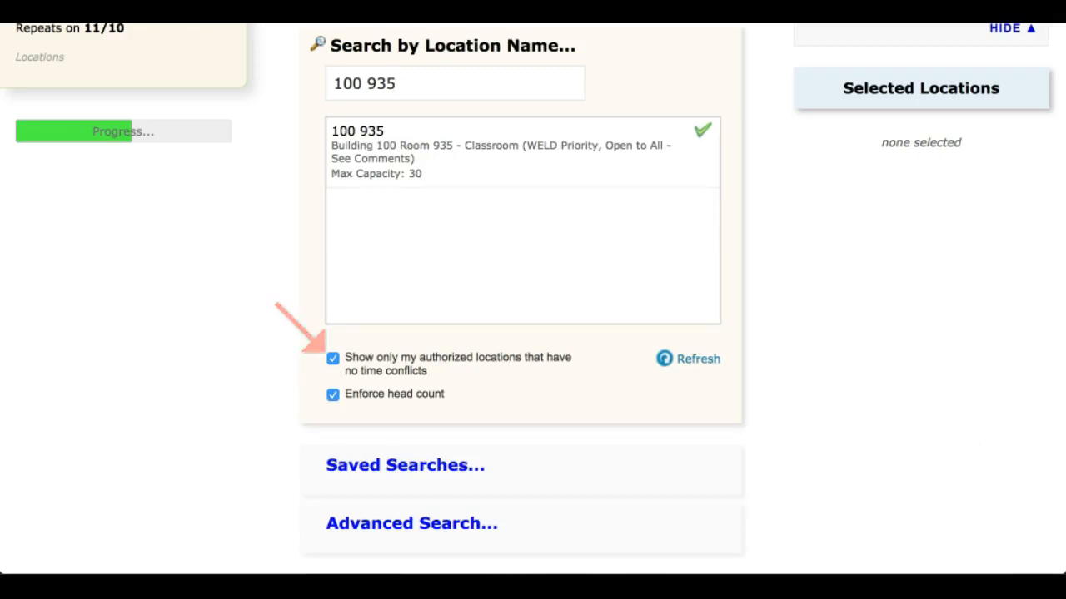
{"action": "left_click", "coordinate": [522, 153]}
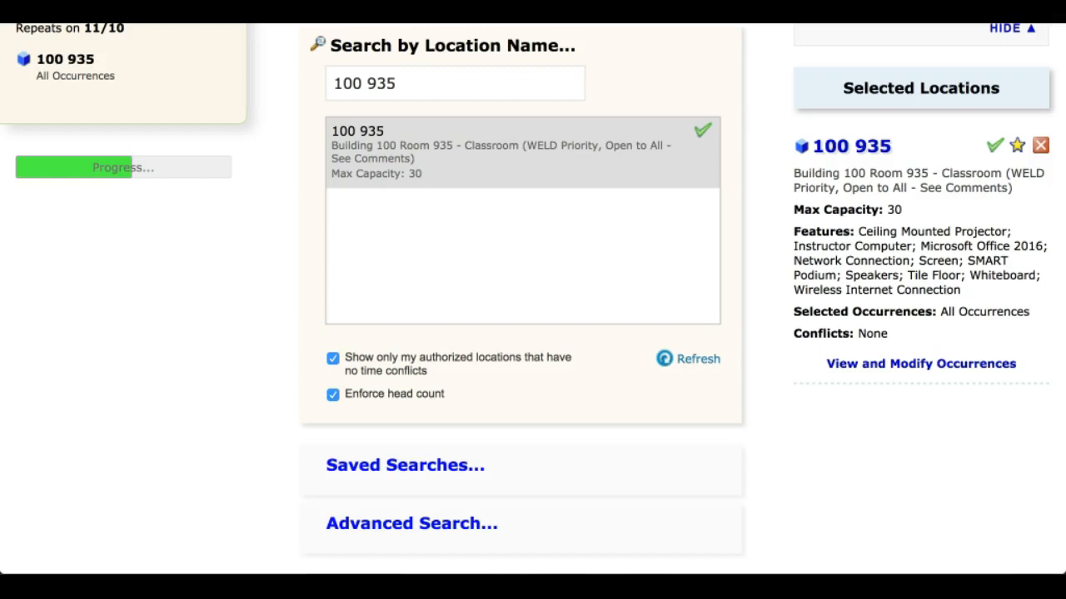
Examine the other ways to find a location: all of your saved searches and the advanced search criteria.
{"action": "left_click", "coordinate": [406, 466]}
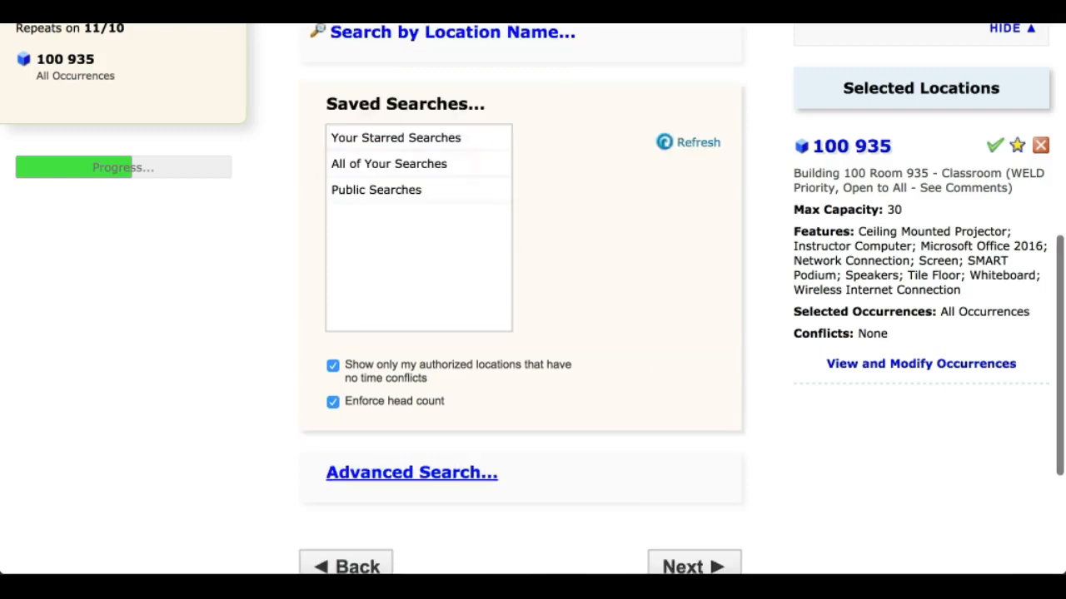
{"action": "left_click", "coordinate": [400, 164]}
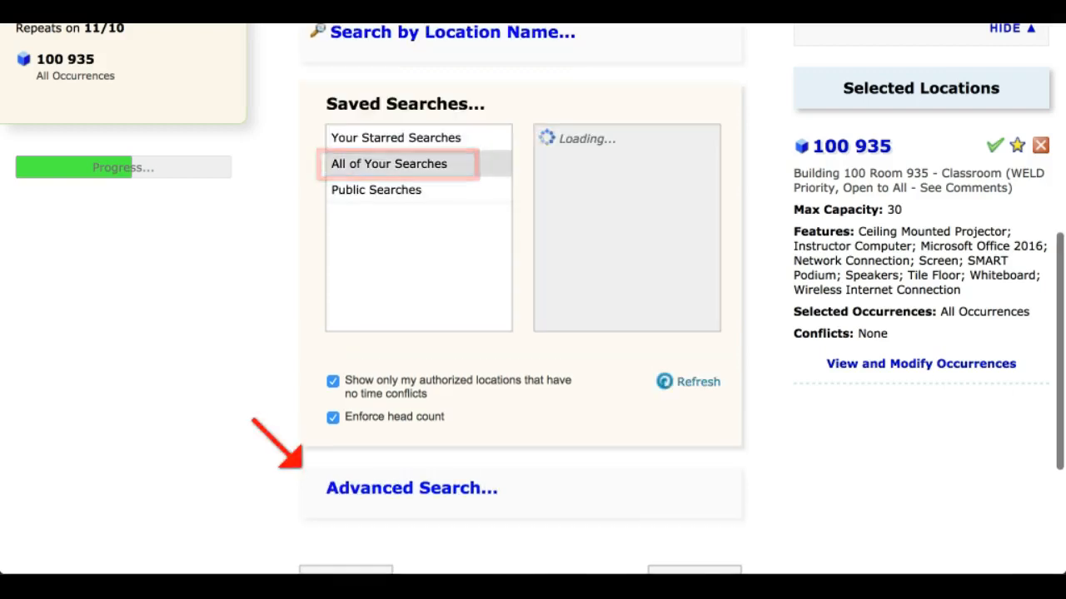
{"action": "scroll", "coordinate": [533, 300], "scroll_direction": "down", "scroll_amount": 3}
{"action": "left_click", "coordinate": [411, 371]}
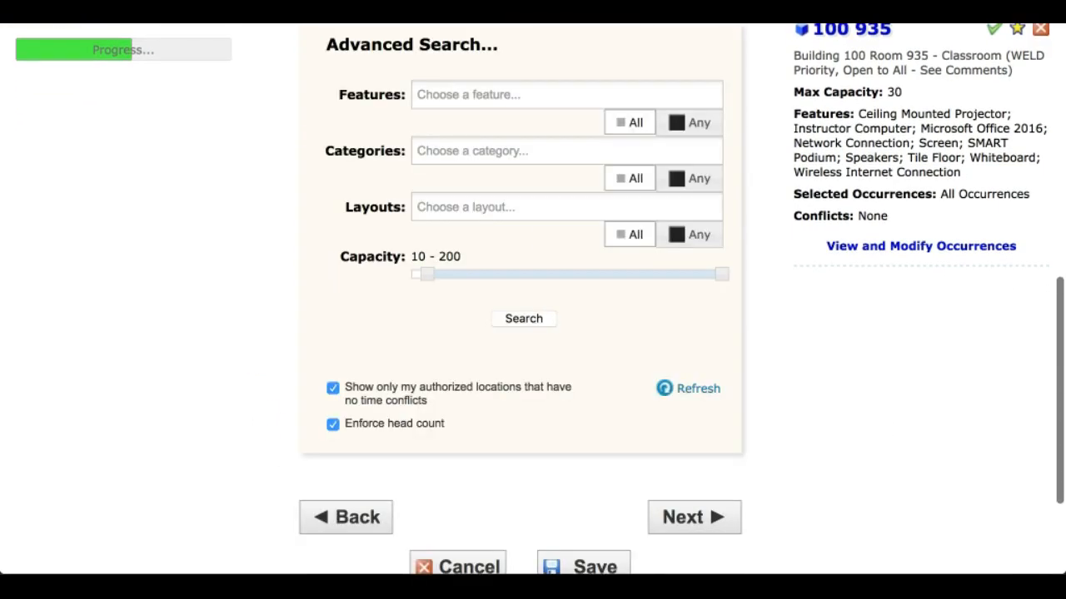
{"action": "scroll", "coordinate": [412, 371], "scroll_direction": "up", "scroll_amount": 1}
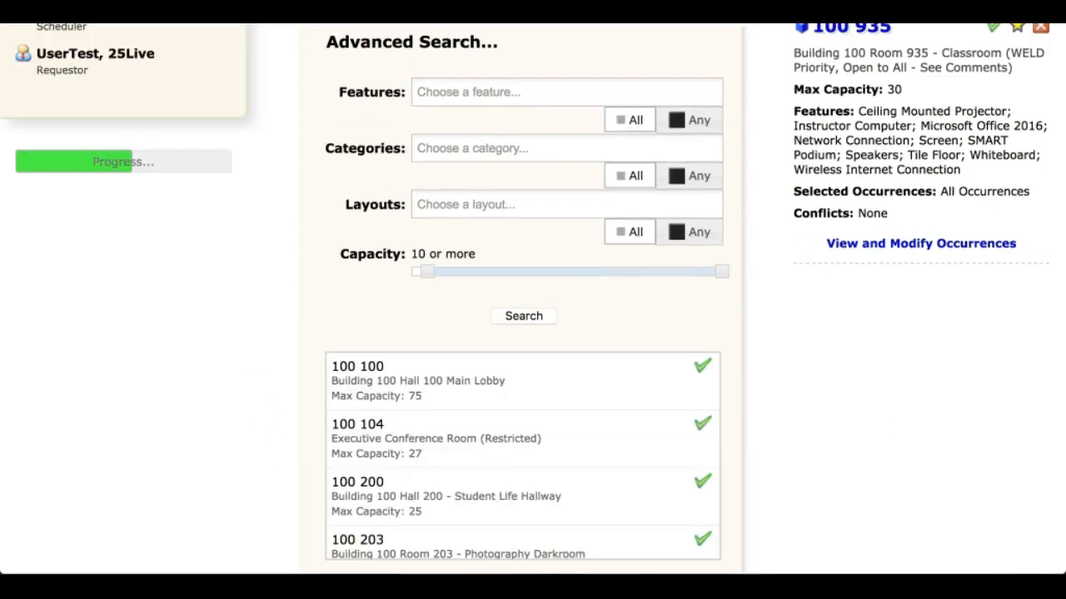
Check the scheduler choices, keep GTC Events Scheduling Office as the scheduler, and continue to the event comments.
{"action": "scroll", "coordinate": [533, 299], "scroll_direction": "down", "scroll_amount": 5}
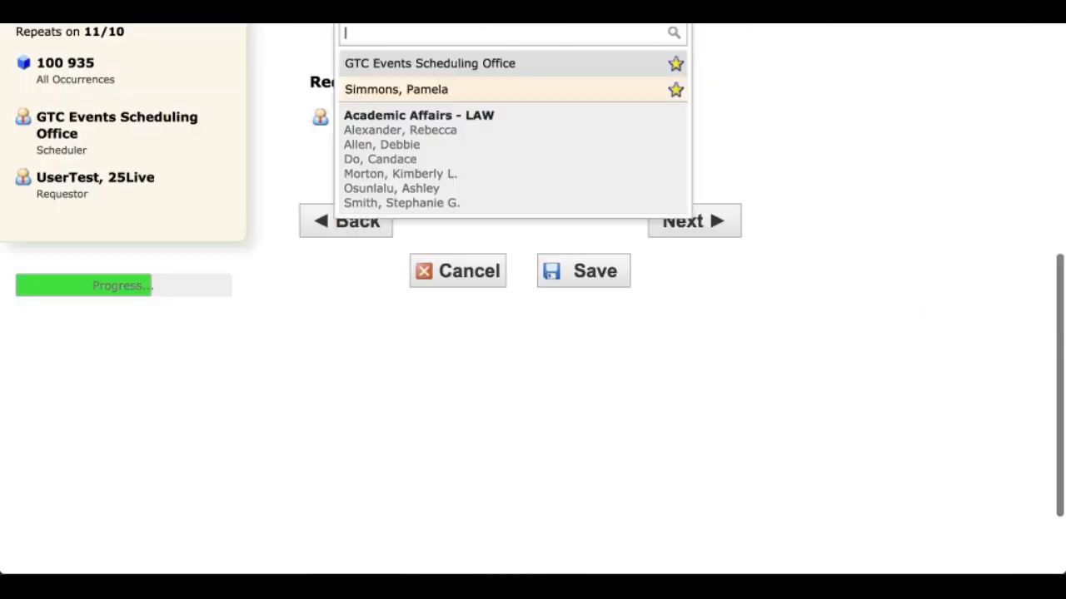
{"action": "scroll", "coordinate": [533, 250], "scroll_direction": "up", "scroll_amount": 3}
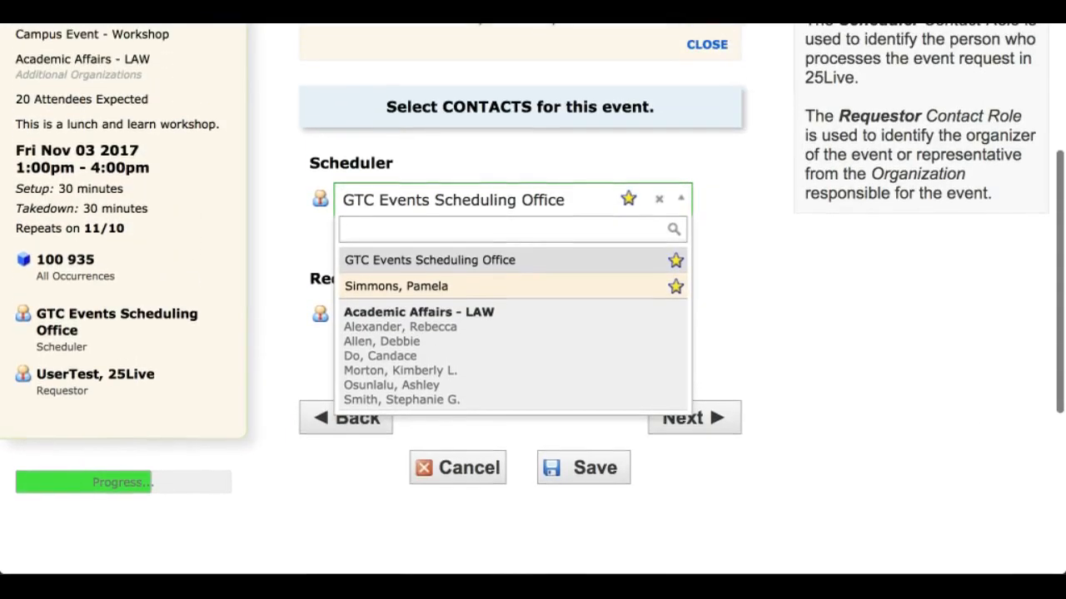
{"action": "key", "text": "Escape"}
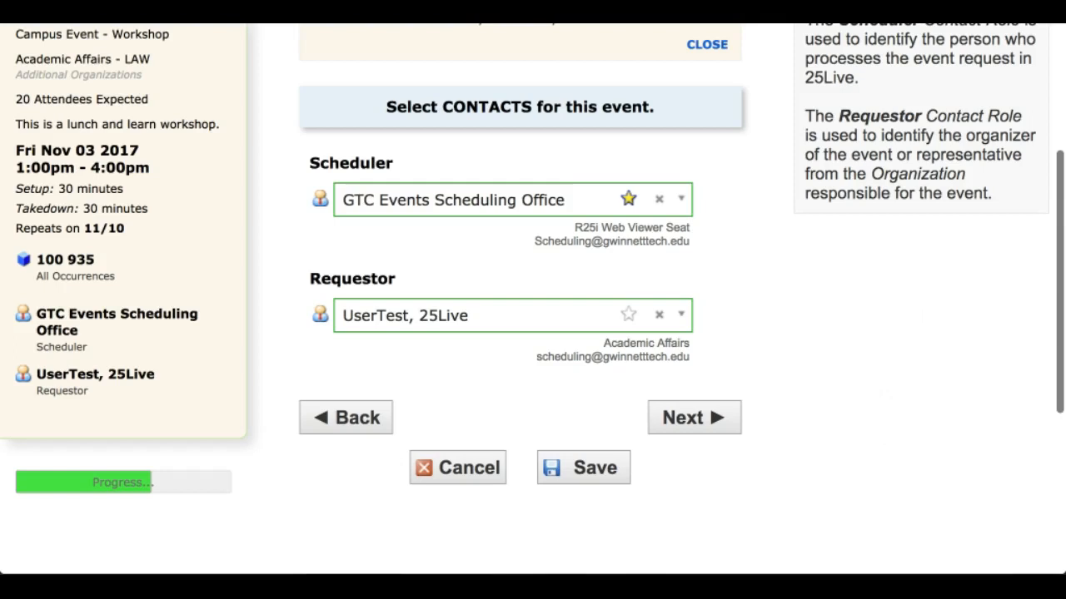
{"action": "left_click", "coordinate": [695, 418]}
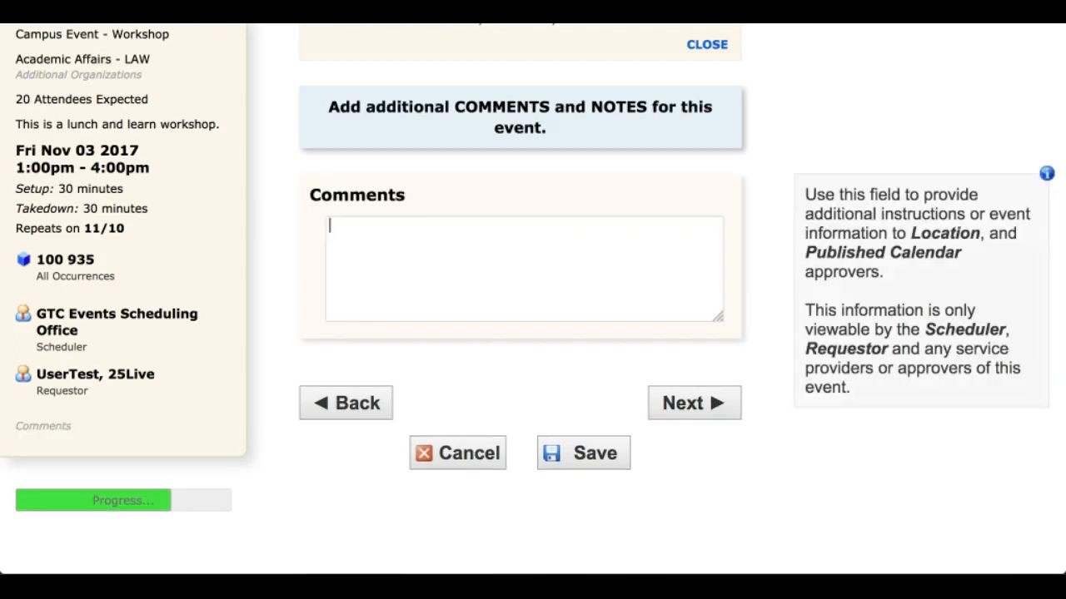
Enter the event comment "Please call with any questions." and continue to the terms and conditions.
{"action": "type", "text": "Please call"}
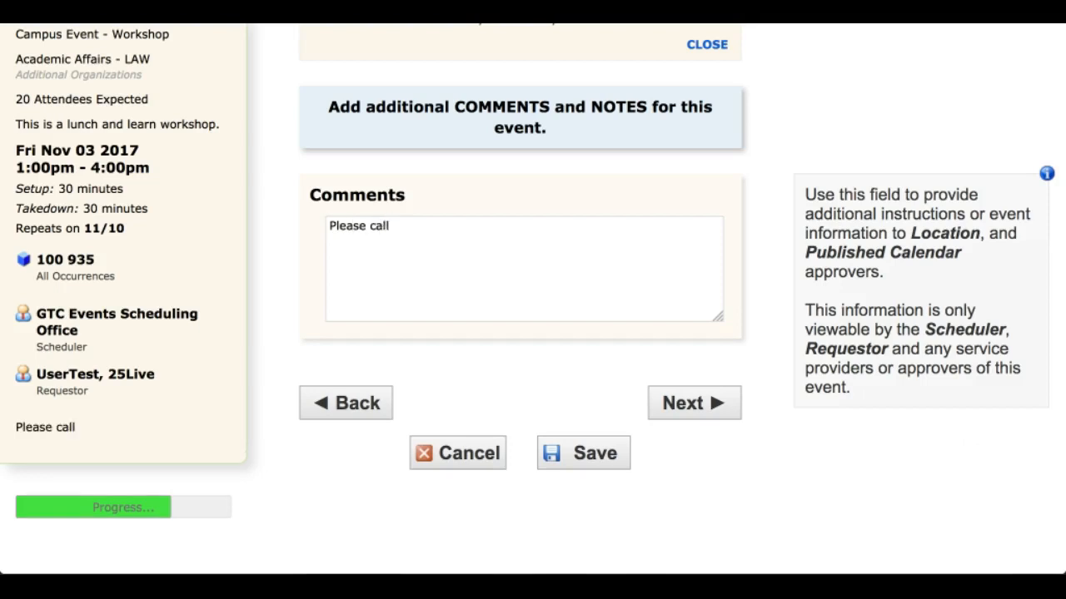
{"action": "type", "text": " with any questions."}
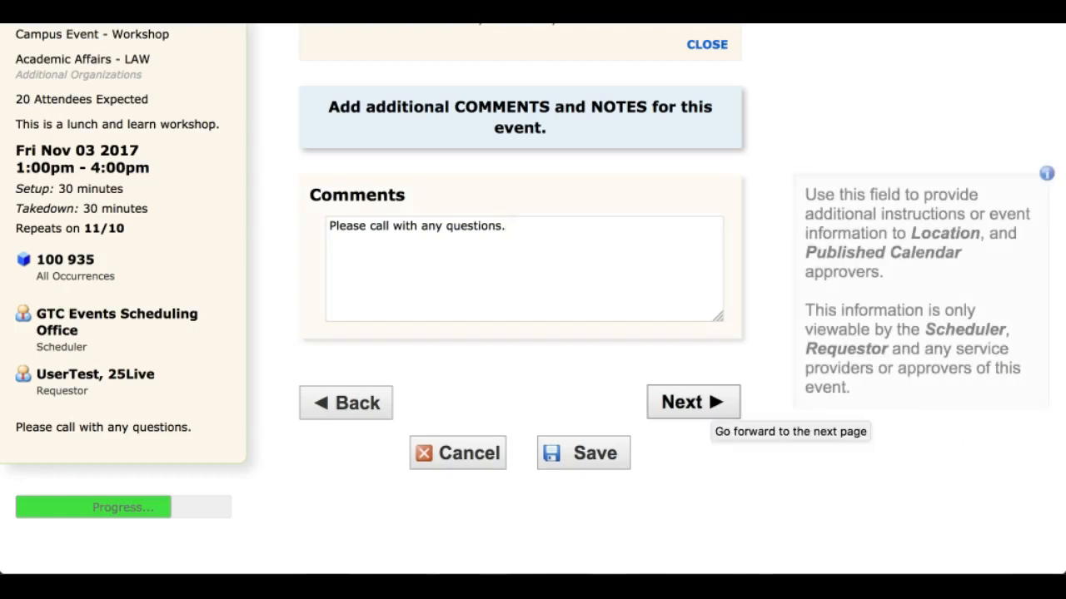
{"action": "left_click", "coordinate": [704, 406]}
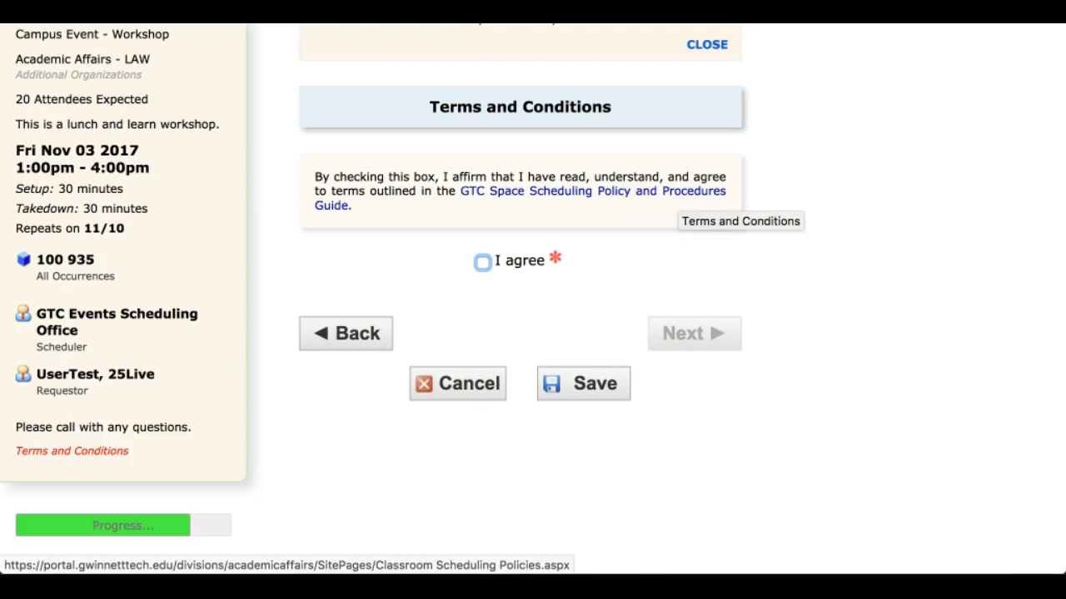
Open the GTC Space Scheduling Policy and Procedures Guide and read through the policy overview and room request rules.
{"action": "left_click", "coordinate": [679, 197]}
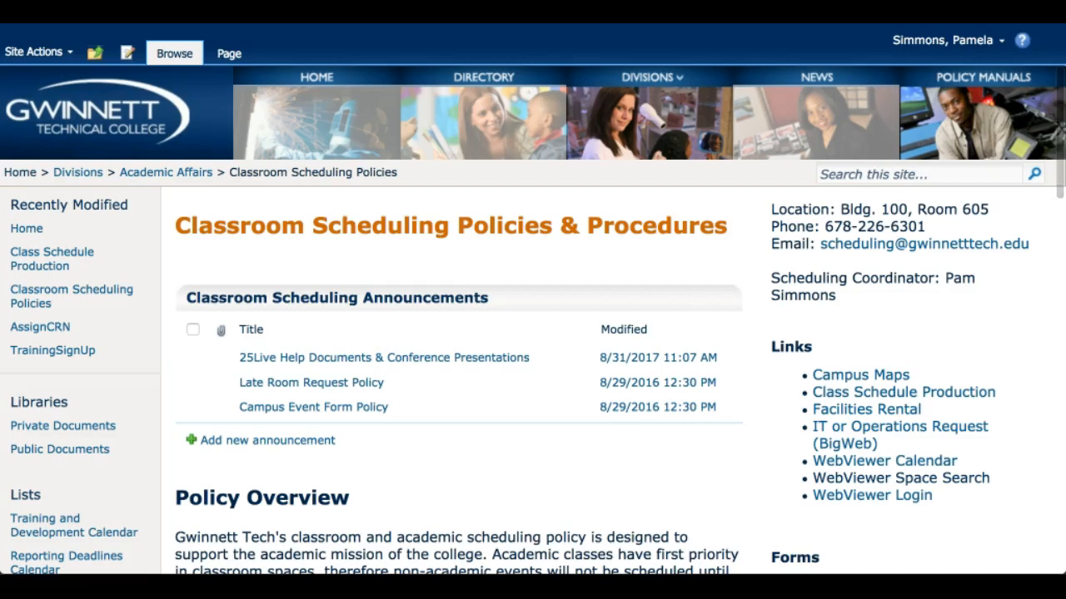
{"action": "scroll", "coordinate": [533, 333], "scroll_direction": "down", "scroll_amount": 5}
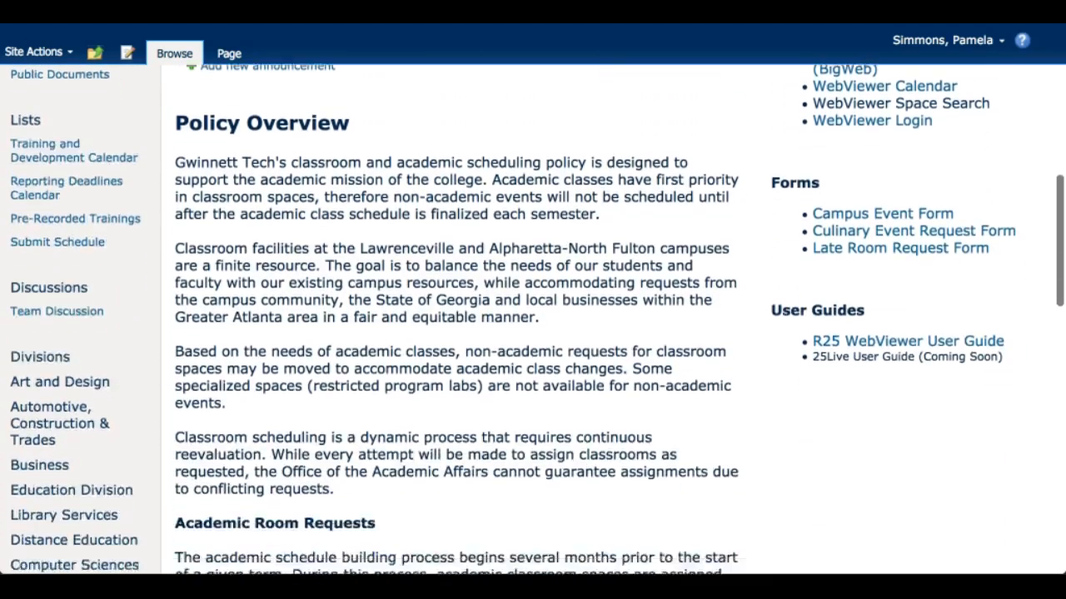
{"action": "scroll", "coordinate": [532, 333], "scroll_direction": "down", "scroll_amount": 8}
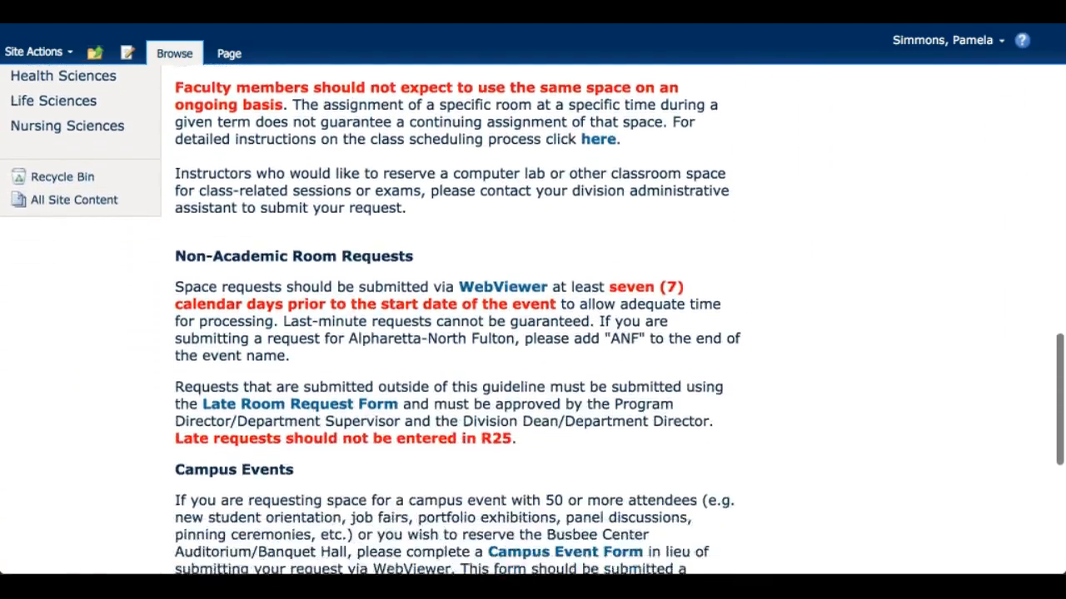
{"action": "scroll", "coordinate": [533, 333], "scroll_direction": "down", "scroll_amount": 5}
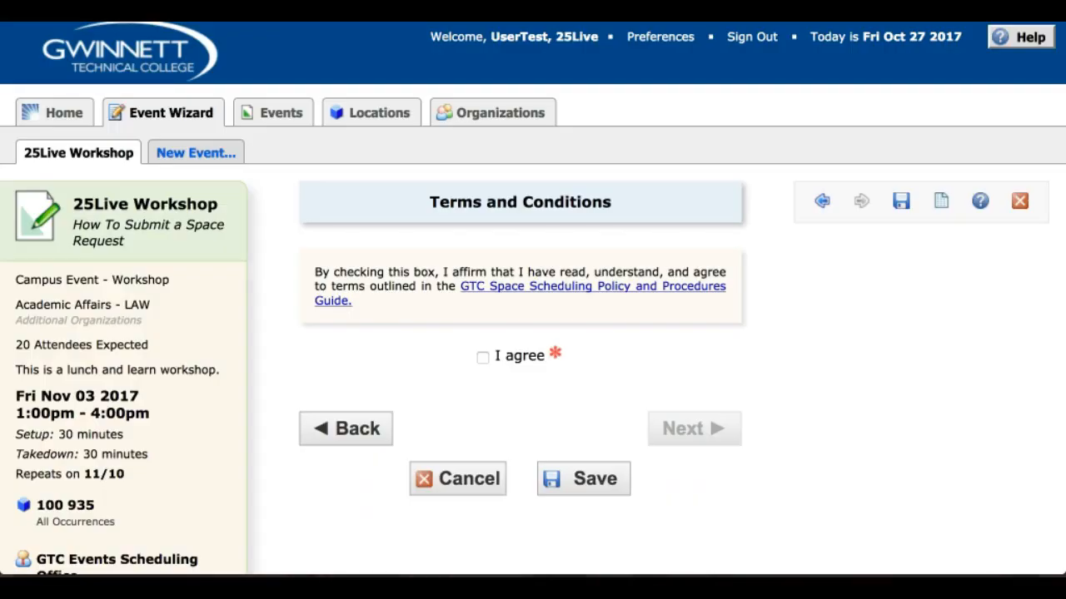
Agree to the terms and conditions, continue to the event state, and save the request as a Draft.
{"action": "left_click", "coordinate": [483, 358]}
{"action": "left_click", "coordinate": [694, 428]}
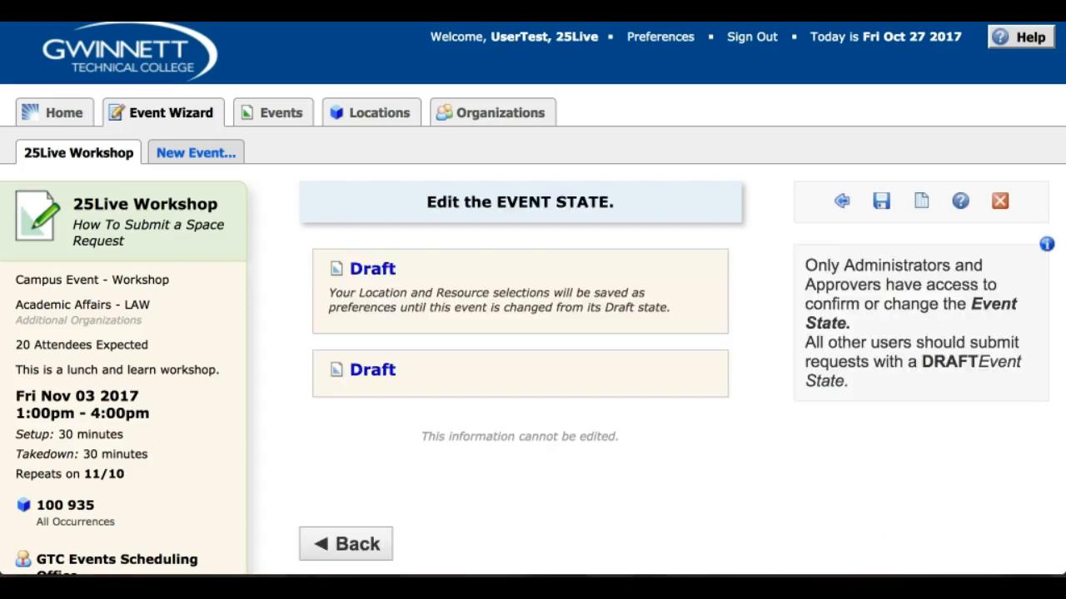
{"action": "scroll", "coordinate": [533, 298], "scroll_direction": "down", "scroll_amount": 2}
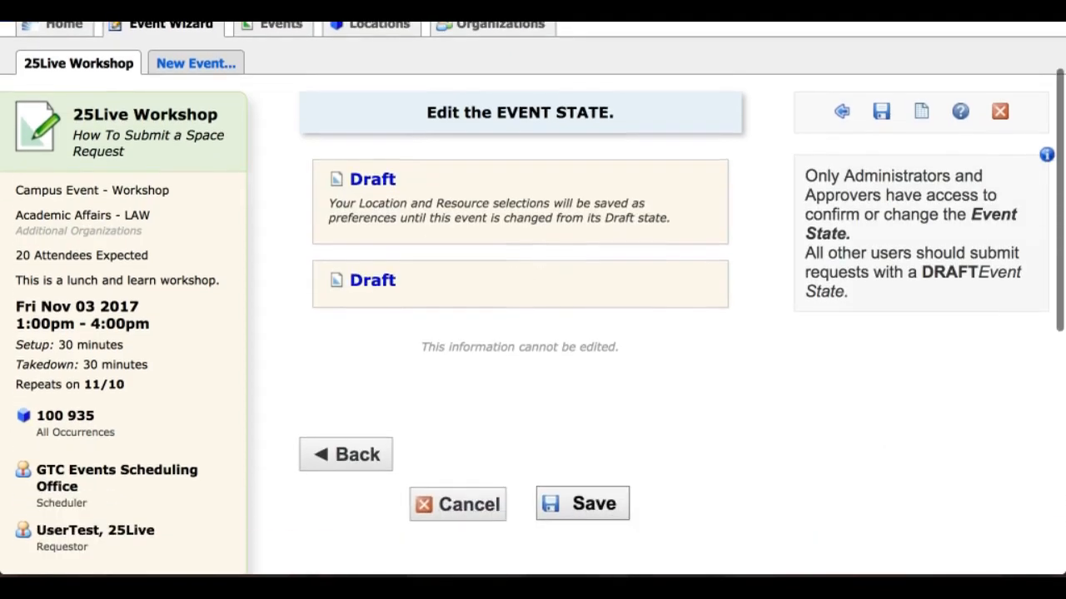
{"action": "left_click", "coordinate": [583, 504]}
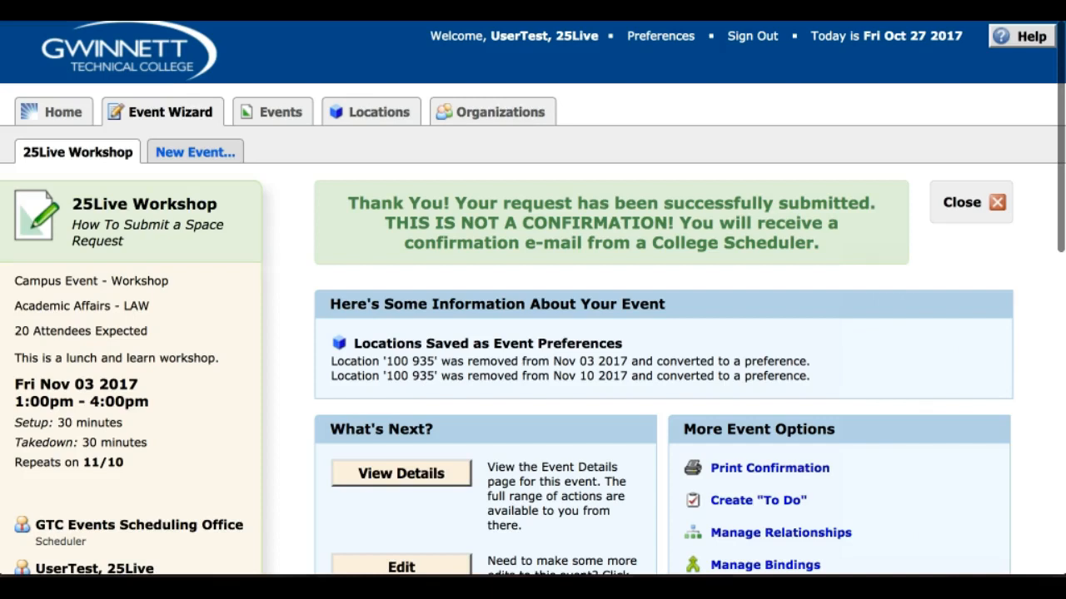
Review the follow-up options for the submitted request, start an email of the event details, and address it to the requestor.
{"action": "scroll", "coordinate": [533, 298], "scroll_direction": "down", "scroll_amount": 3}
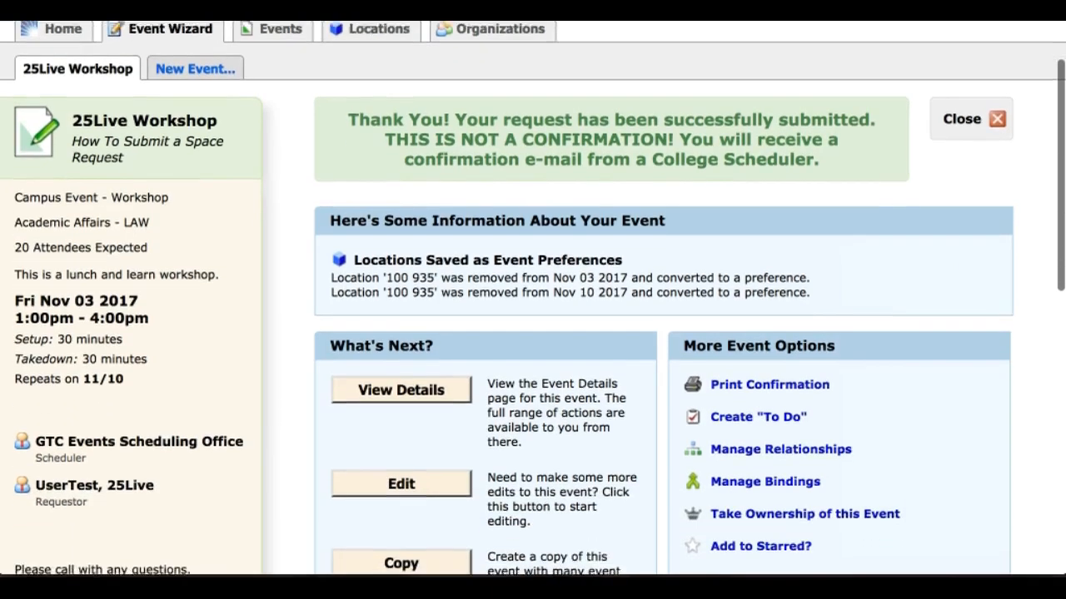
{"action": "scroll", "coordinate": [533, 298], "scroll_direction": "down", "scroll_amount": 4}
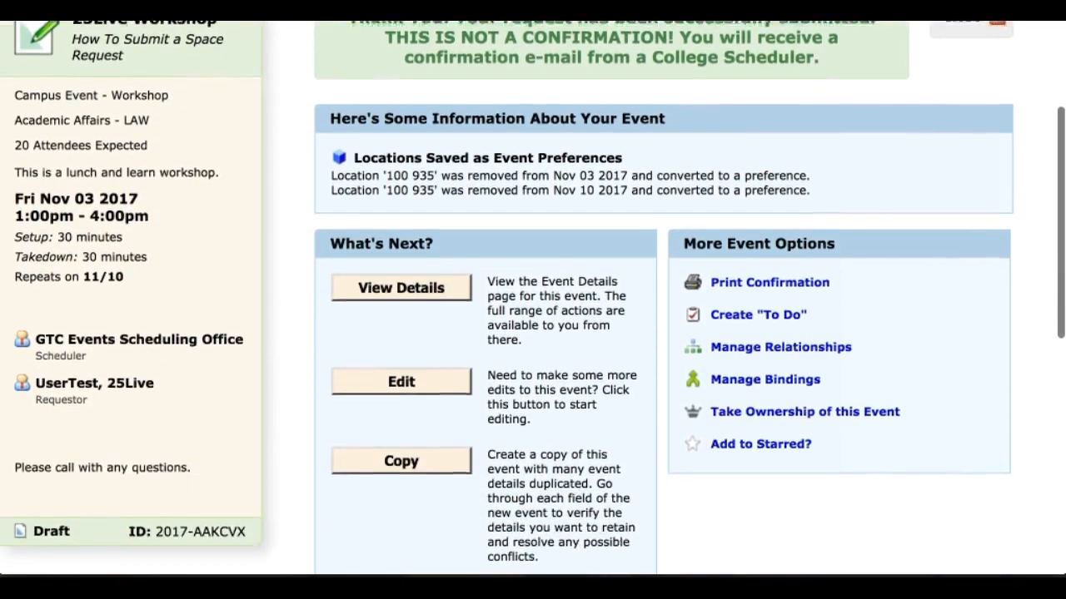
{"action": "scroll", "coordinate": [533, 298], "scroll_direction": "down", "scroll_amount": 1}
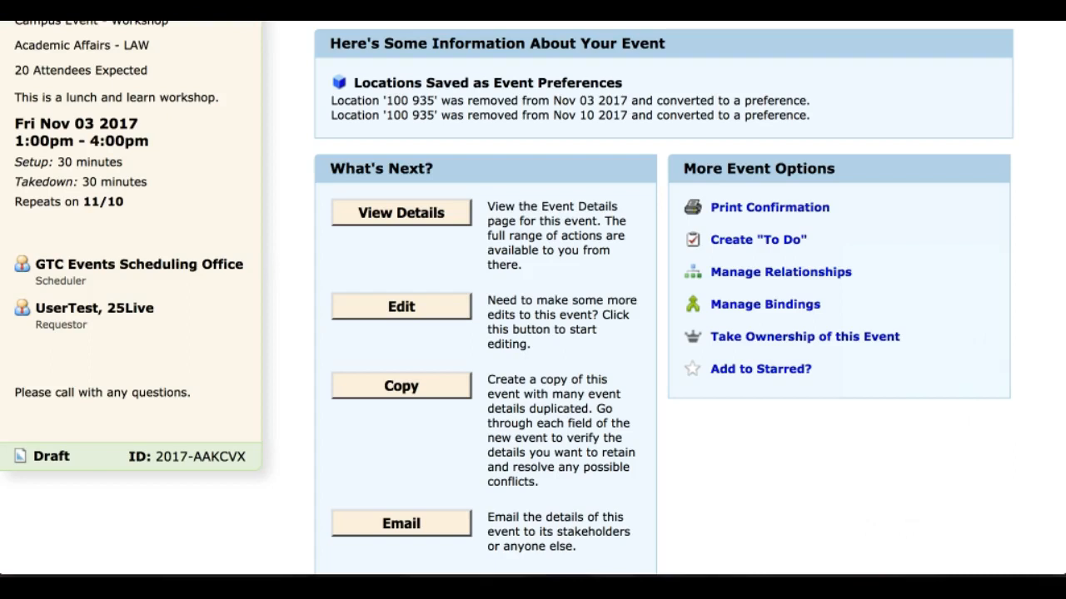
{"action": "left_click", "coordinate": [402, 524]}
{"action": "left_click", "coordinate": [416, 189]}
Add "Draft Email" to the start of the subject, include the event details in the message body, and send the email.
{"action": "left_click", "coordinate": [308, 351]}
{"action": "type", "text": "Draft Email Request"}
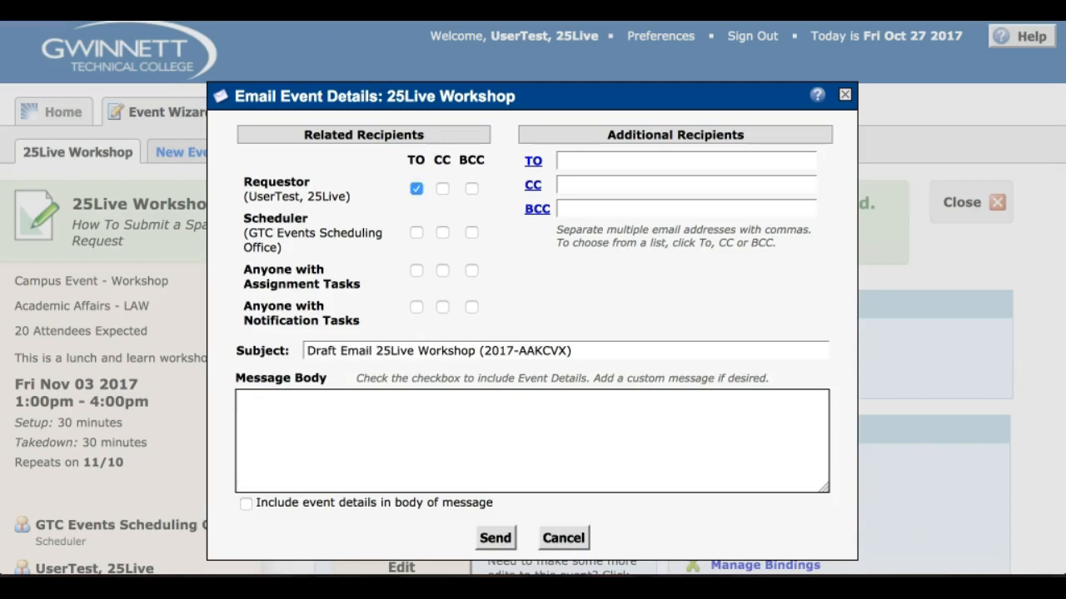
{"action": "type", "text": ":"}
{"action": "left_click", "coordinate": [246, 503]}
{"action": "left_click", "coordinate": [495, 538]}
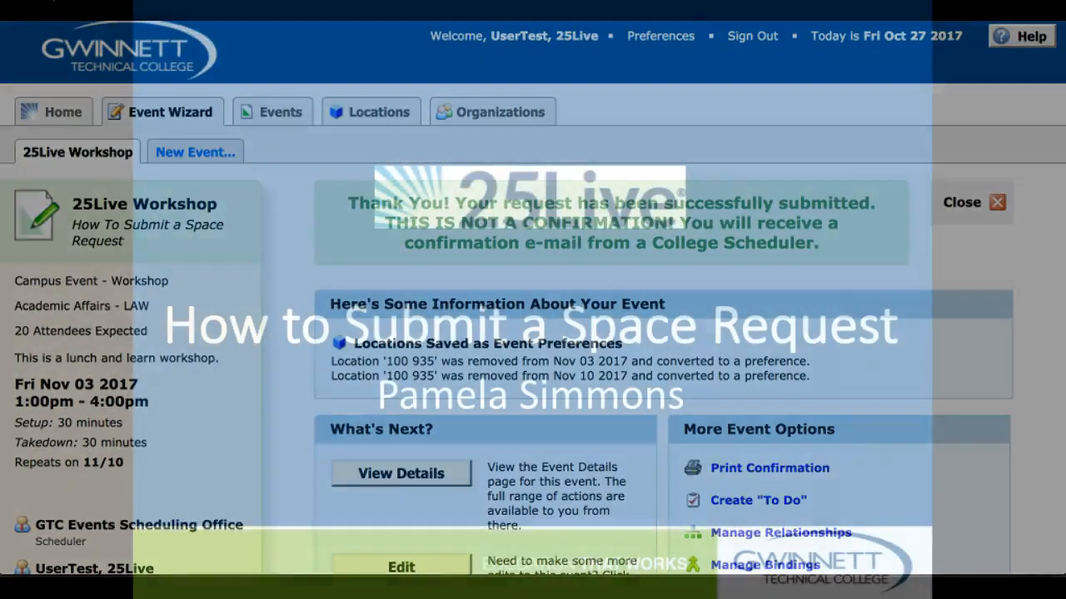